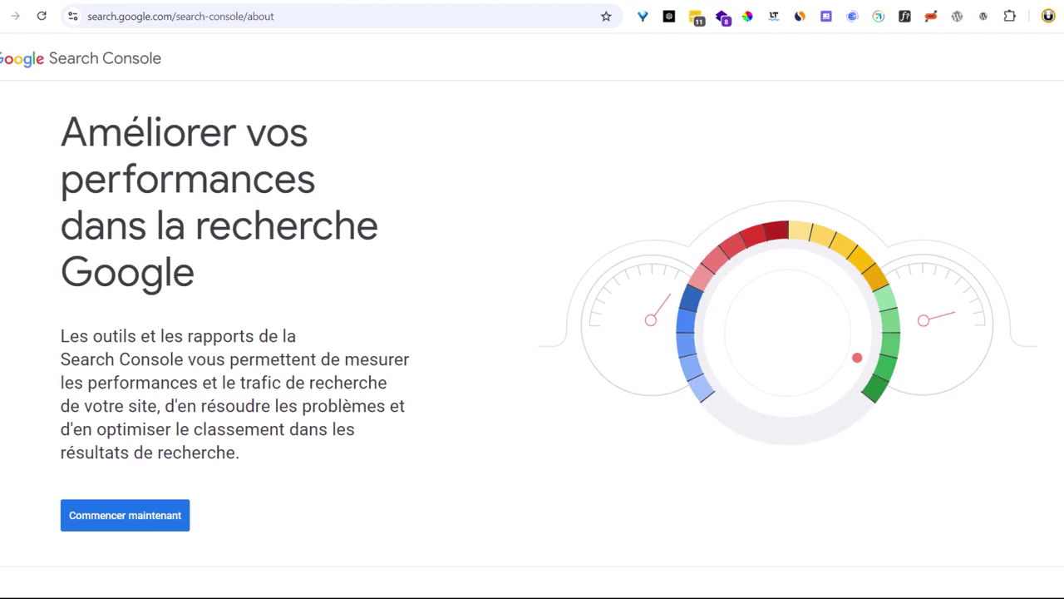
Return to the Google results page and search for "google site kite".
key(alt+Left)
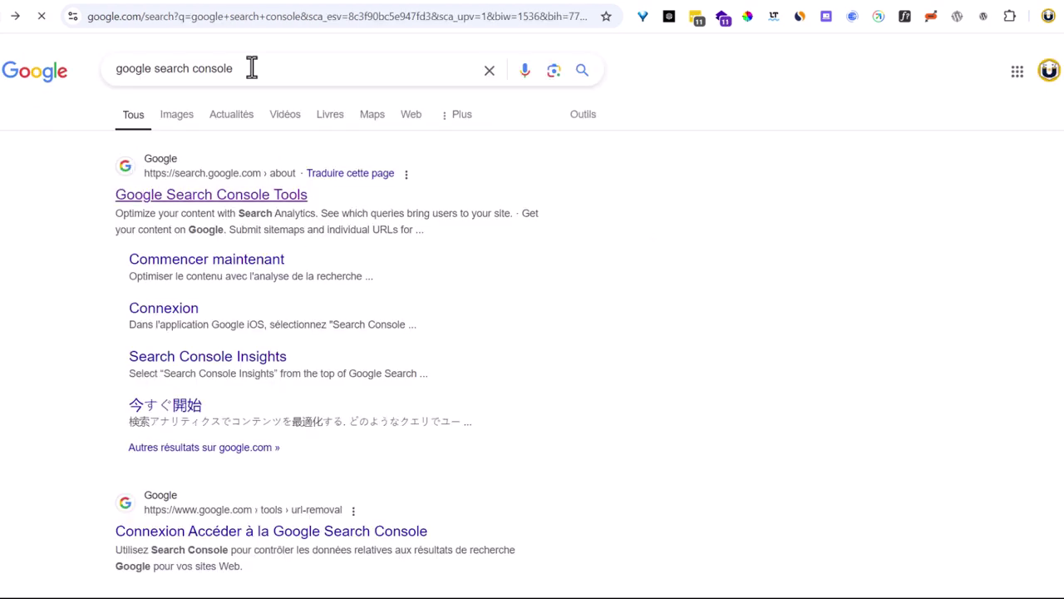
drag(249, 66, 90, 73)
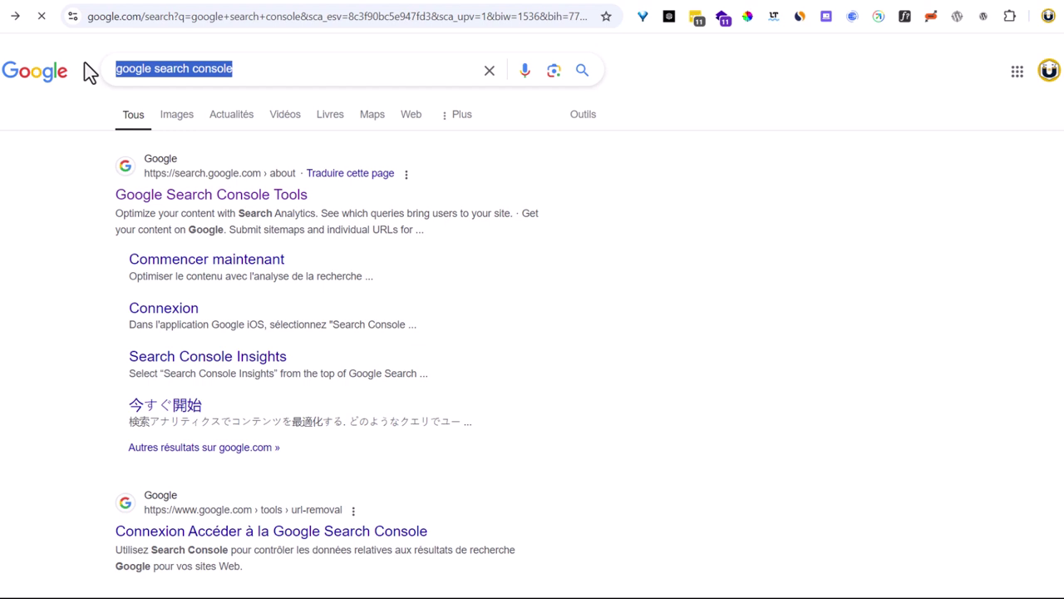
text(google )
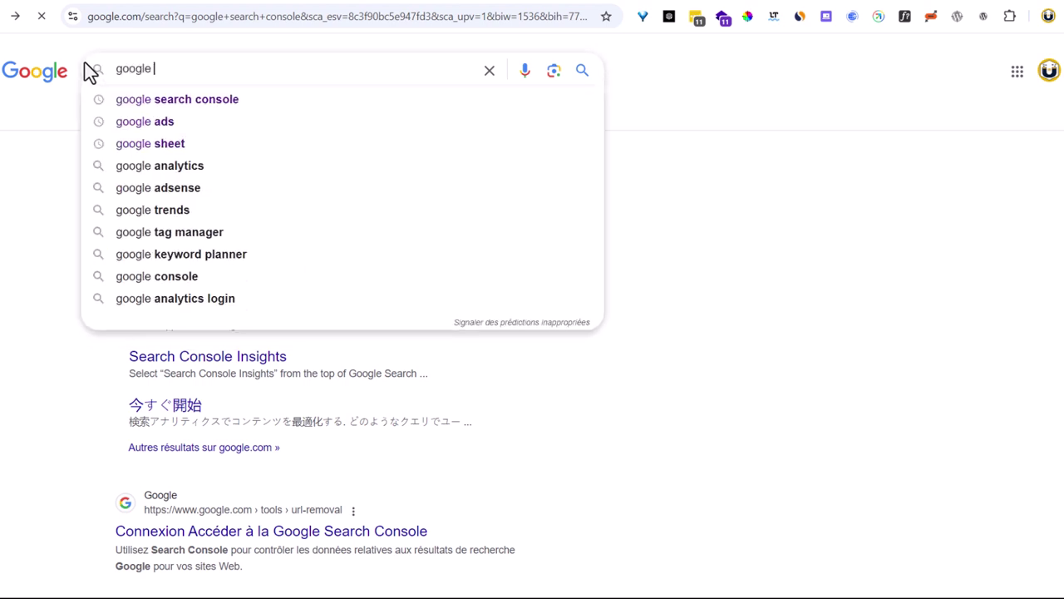
text(sit)
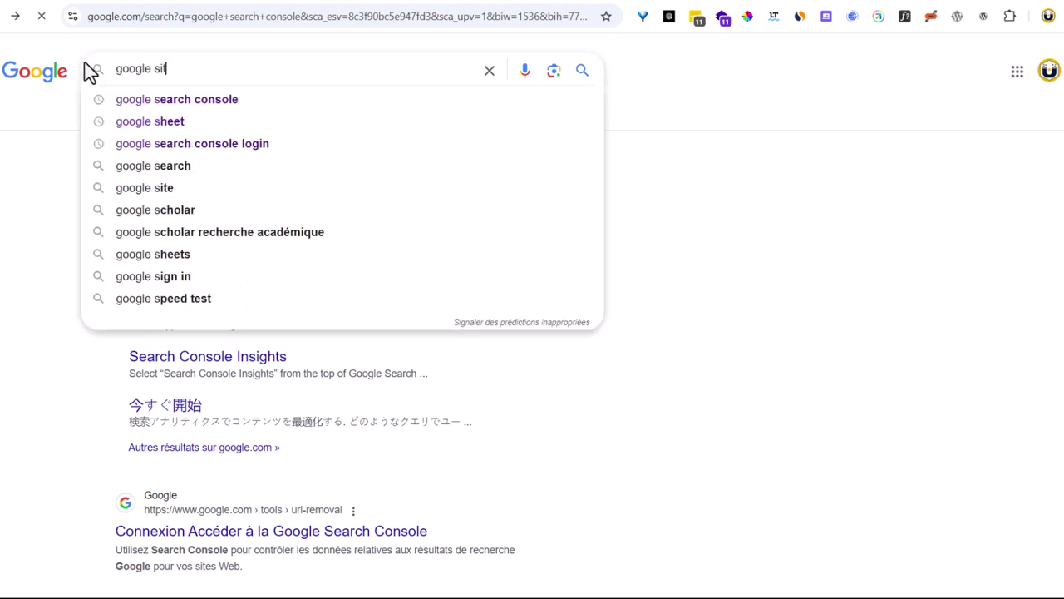
text(e kite)
key(Return)
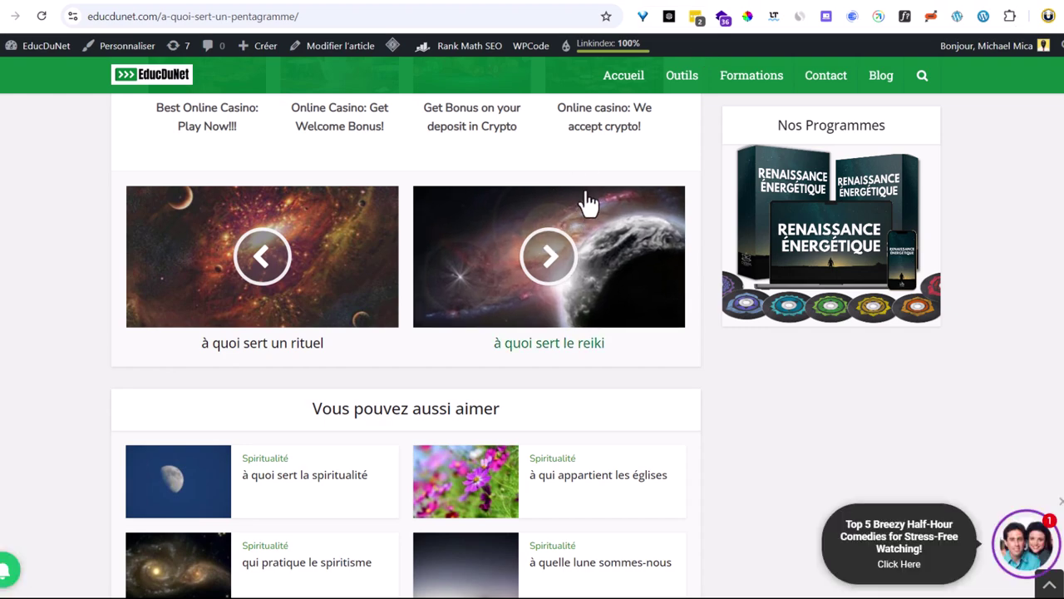
Open the WordPress dashboard of the EducDuNet site from the pentagram article page.
scroll(582, 202, up, 5)
mouse_move(42, 45)
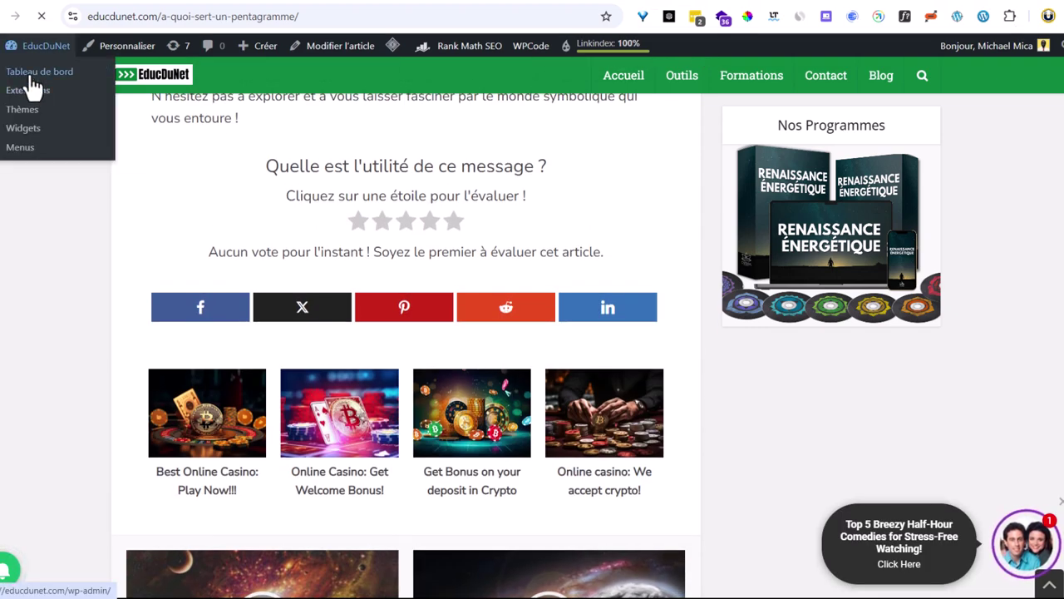
click(29, 92)
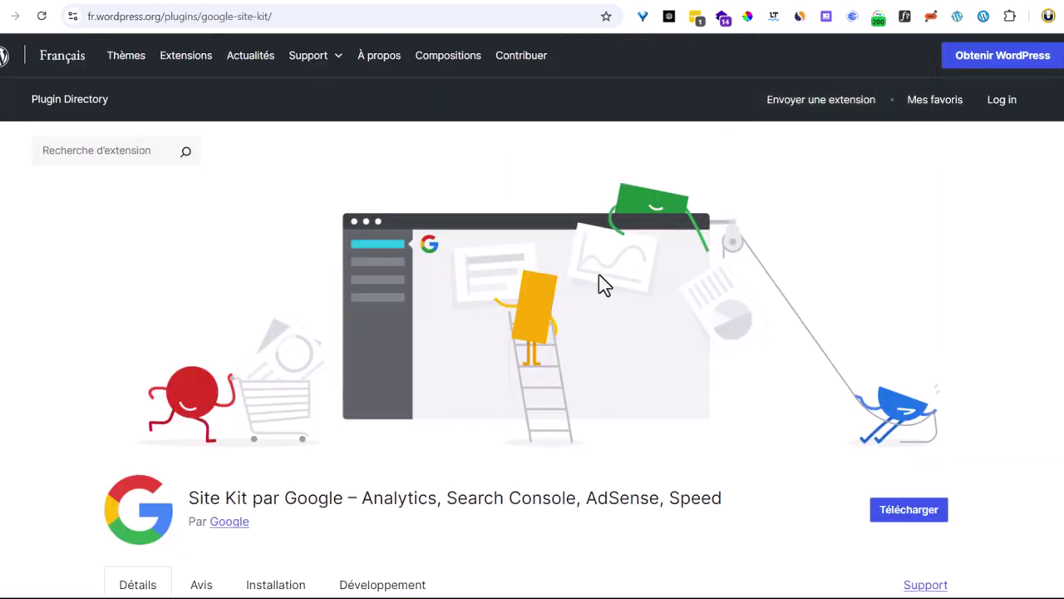
Examine the Site Kit par Google plugin page, highlighting Analytics, Search Console, Speed and AdSense in its title.
scroll(458, 311, down, 1)
scroll(459, 308, up, 1)
scroll(466, 333, down, 2)
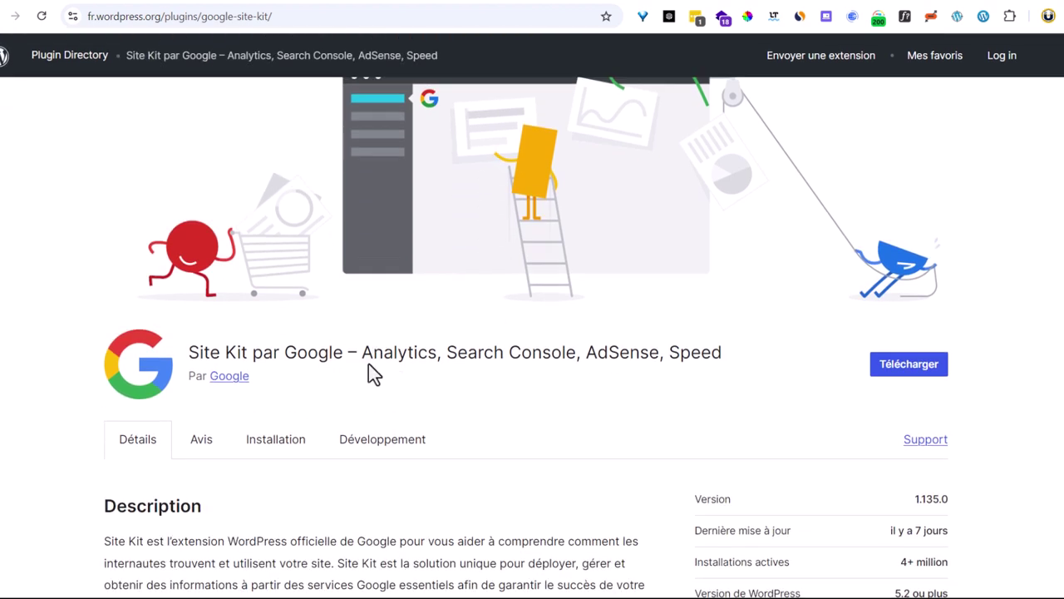
drag(358, 351, 434, 346)
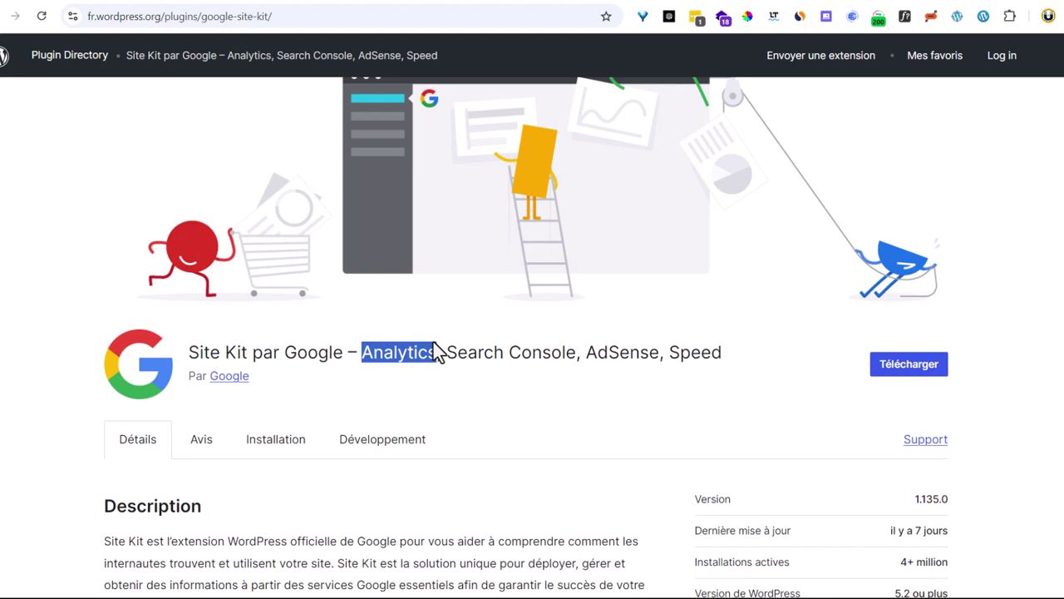
drag(447, 352, 577, 350)
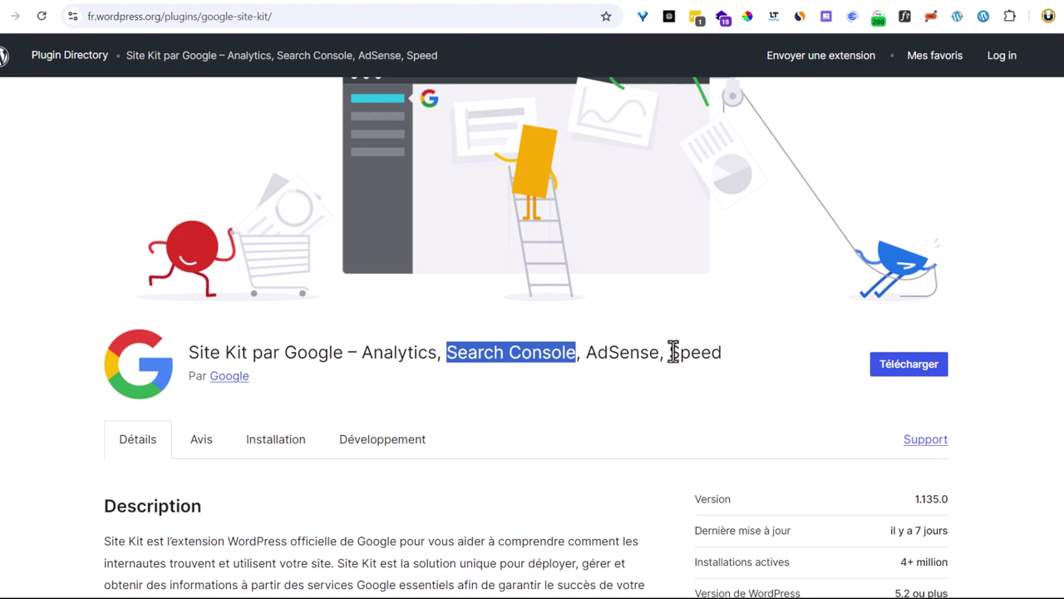
drag(670, 352, 729, 350)
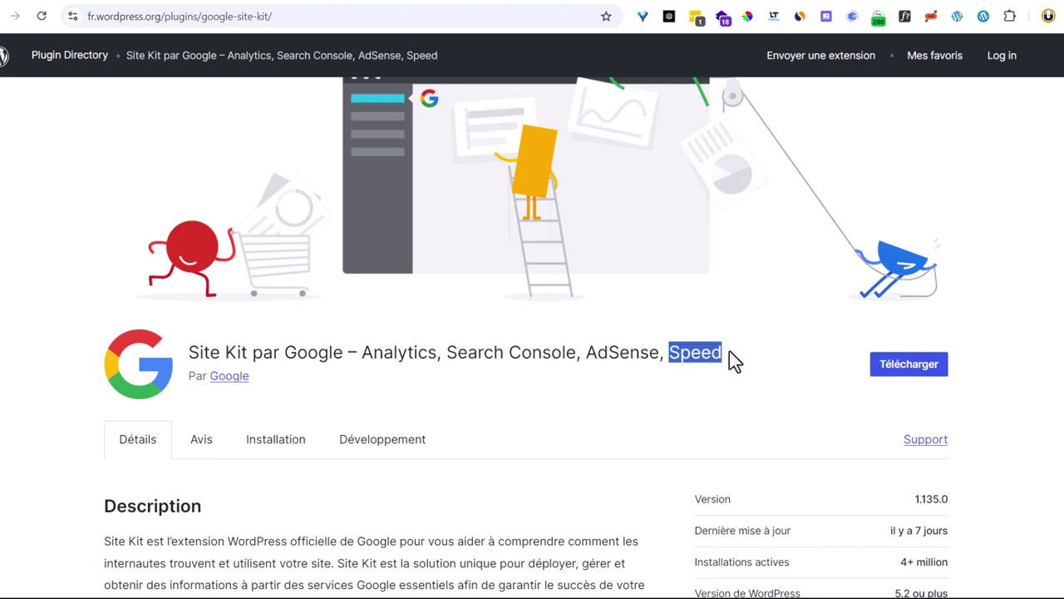
drag(586, 351, 656, 358)
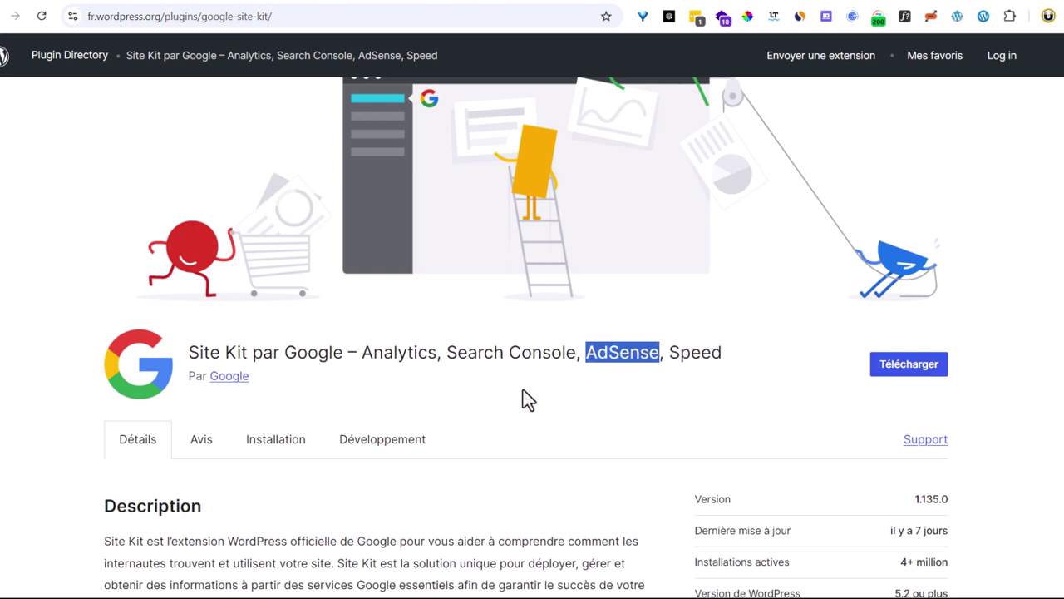
scroll(495, 404, down, 7)
scroll(499, 404, up, 8)
scroll(499, 404, up, 1)
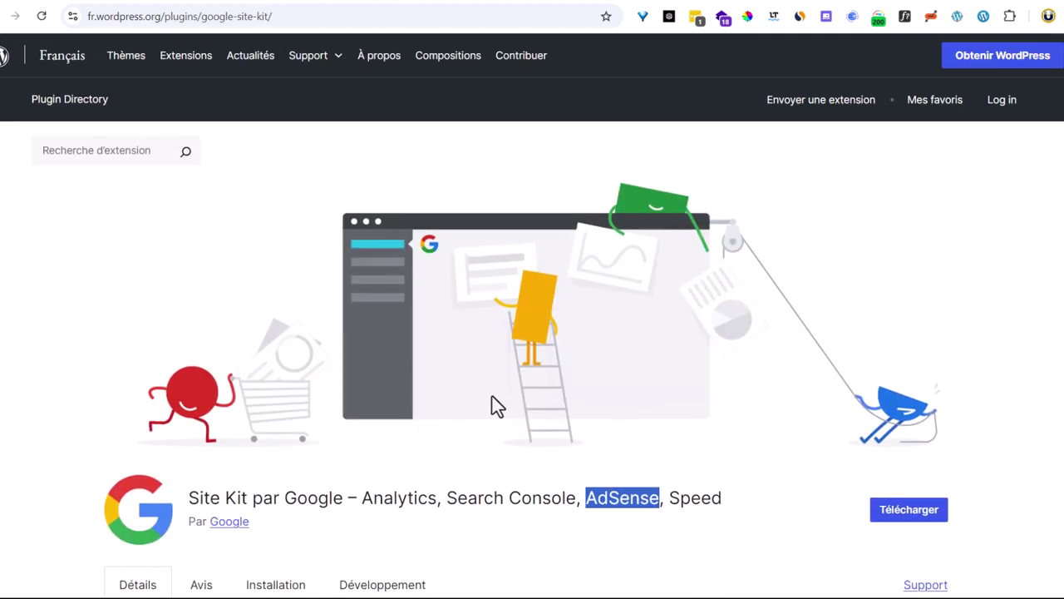
Switch to the Rank Math sitemap settings and dismiss the Internal Link Juicer trial notice.
key(alt+Tab)
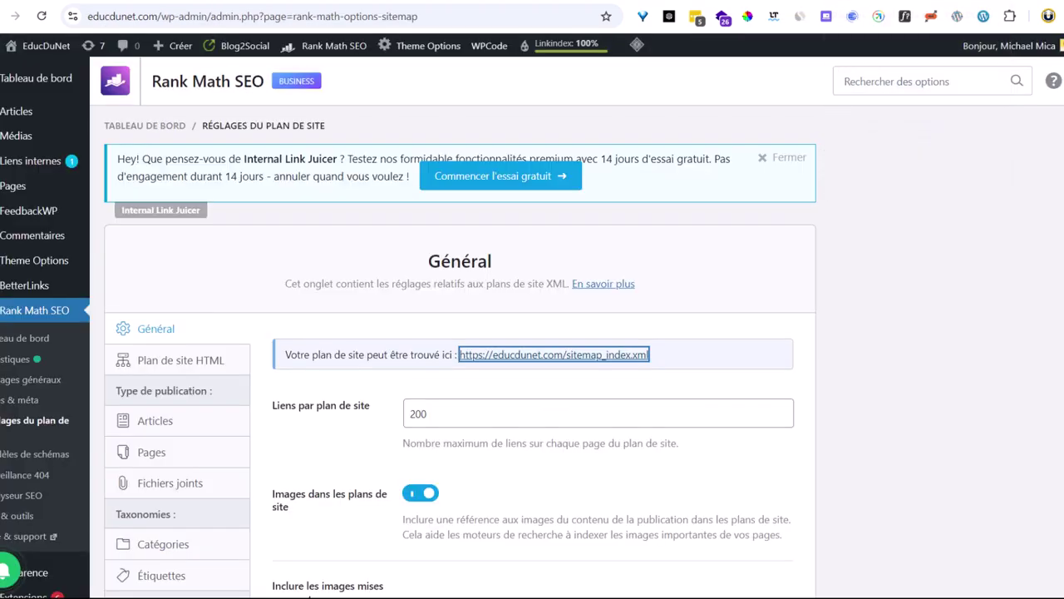
scroll(1052, 316, down, 2)
scroll(1052, 316, up, 2)
click(790, 158)
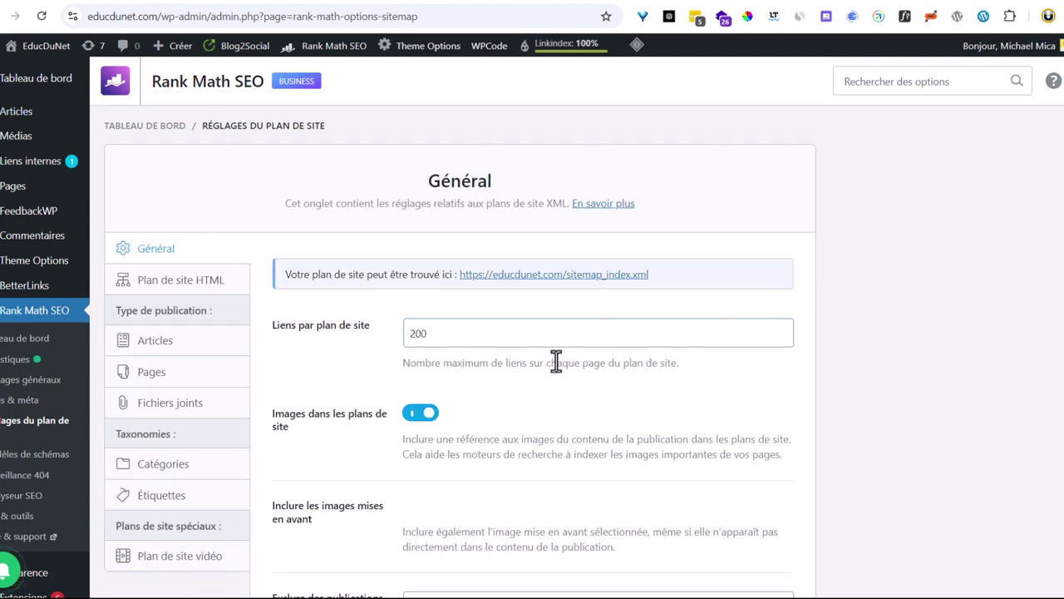
Review the Rank Math sitemap settings and their sections.
click(147, 340)
scroll(625, 282, down, 4)
scroll(624, 282, up, 2)
scroll(624, 282, up, 2)
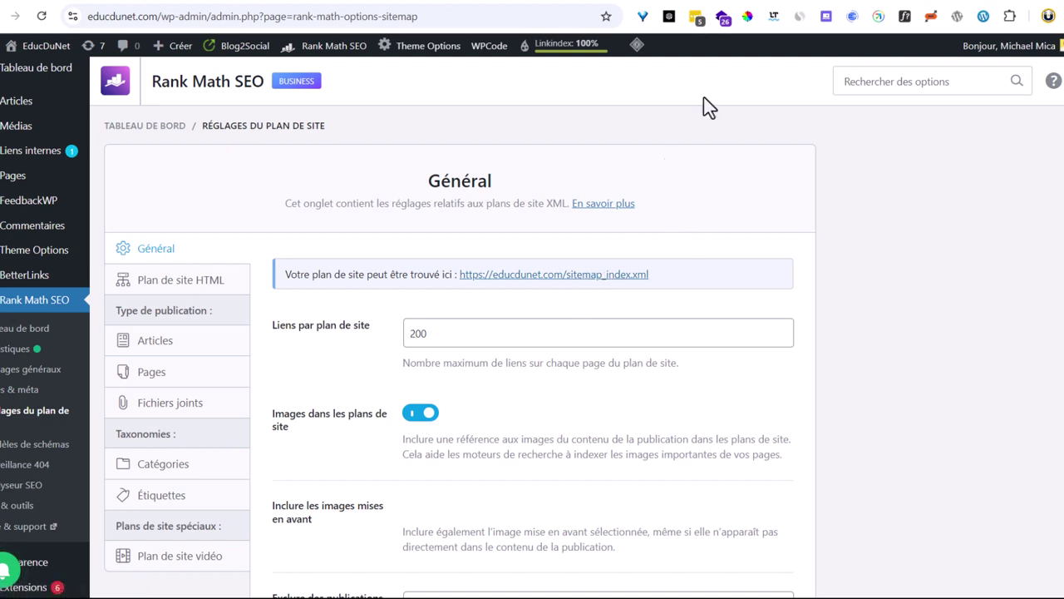
Show the site's XML sitemap index and highlight the sitemap_index.xml part of its address.
click(732, 2)
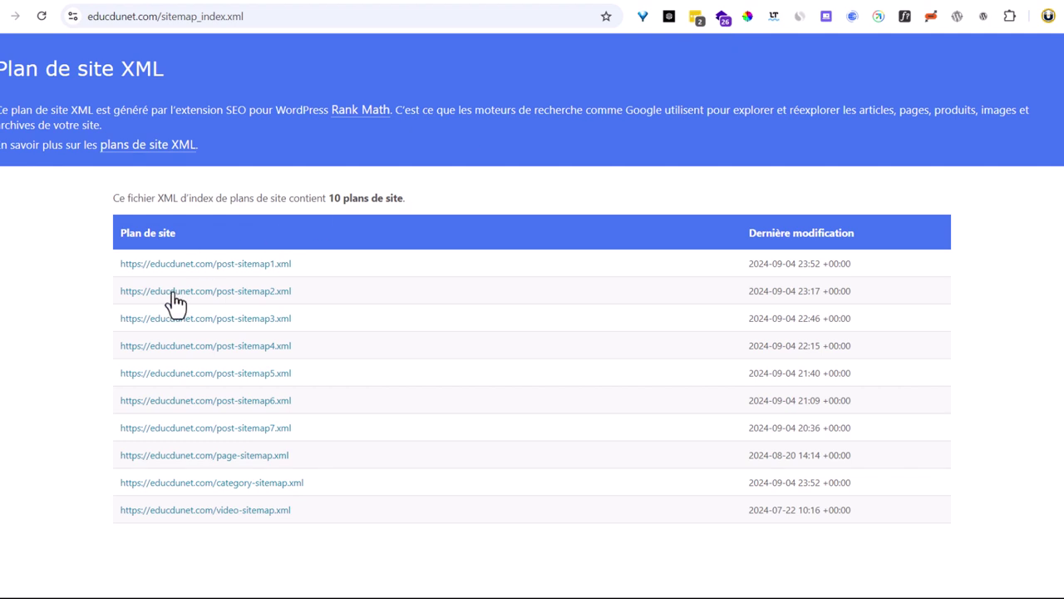
drag(193, 233, 71, 230)
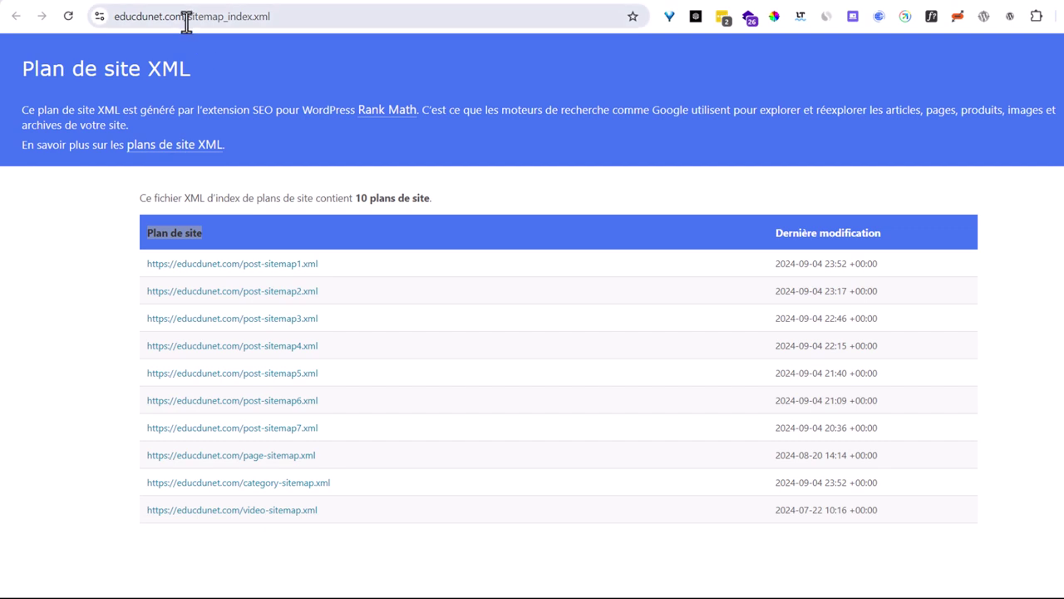
drag(184, 16, 304, 18)
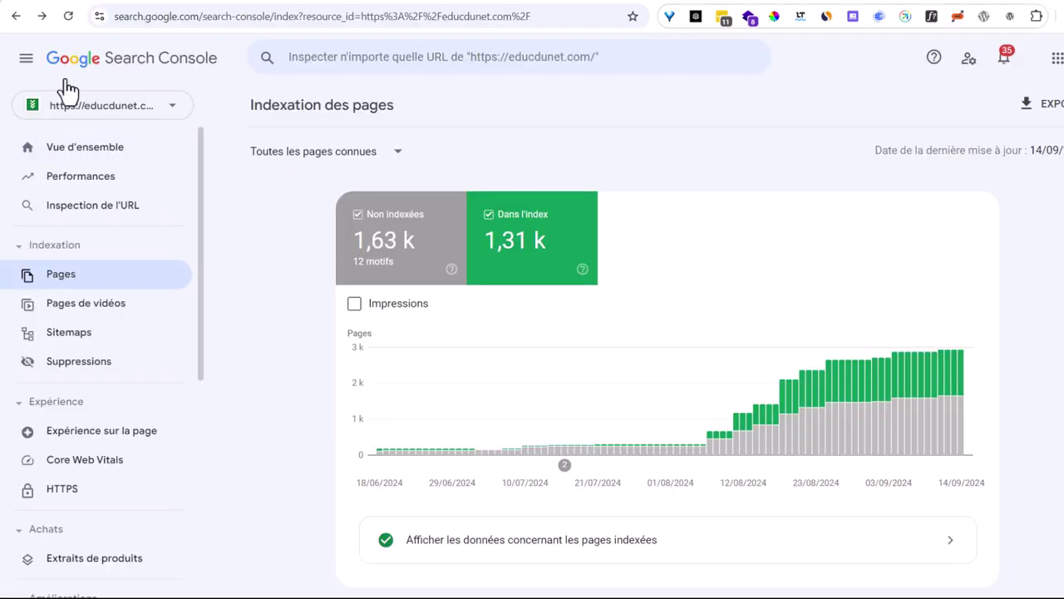
Copy sitemap_index.xml from the sitemap index address and enter it as a new sitemap on Search Console's Sitemaps page.
click(87, 337)
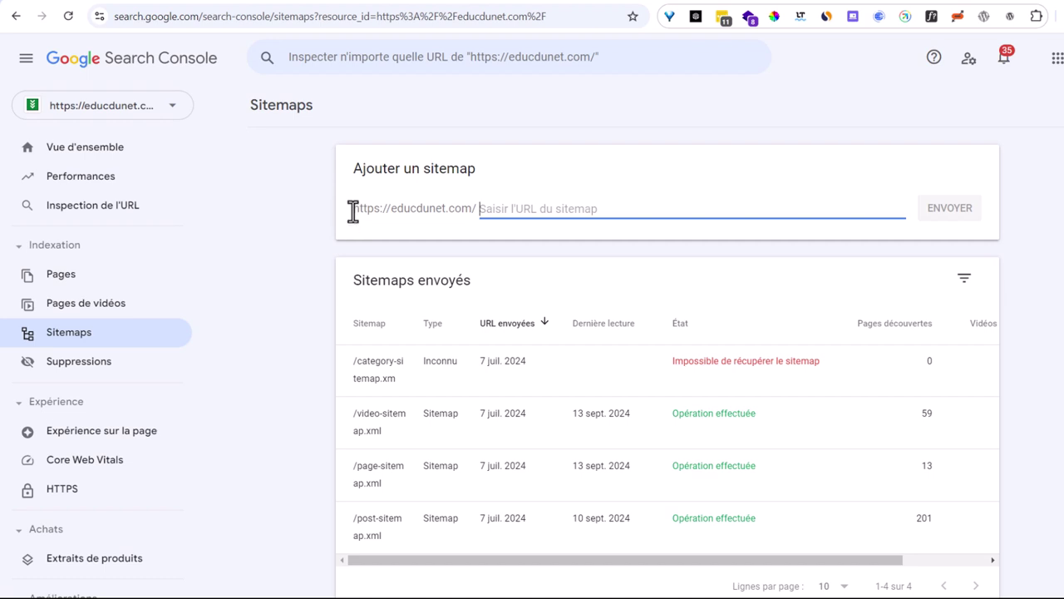
drag(356, 208, 486, 209)
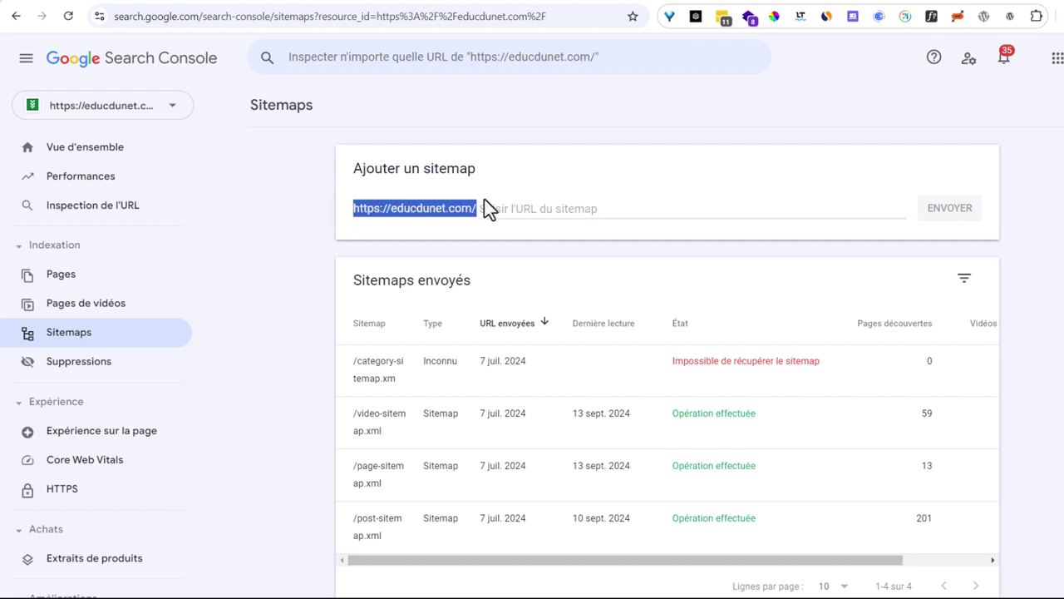
click(923, 2)
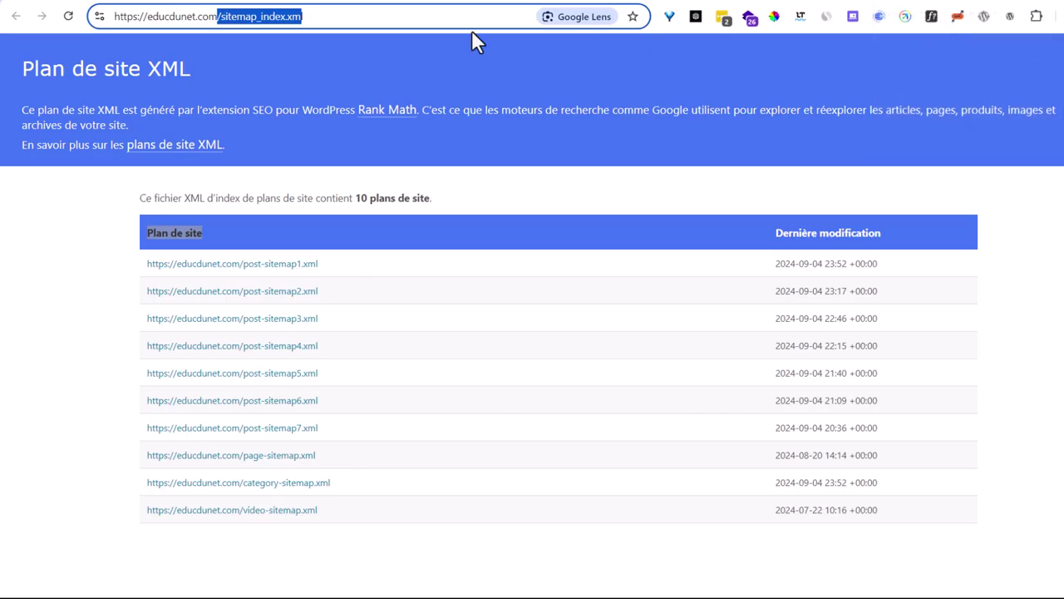
drag(335, 15, 229, 25)
key(ctrl+c)
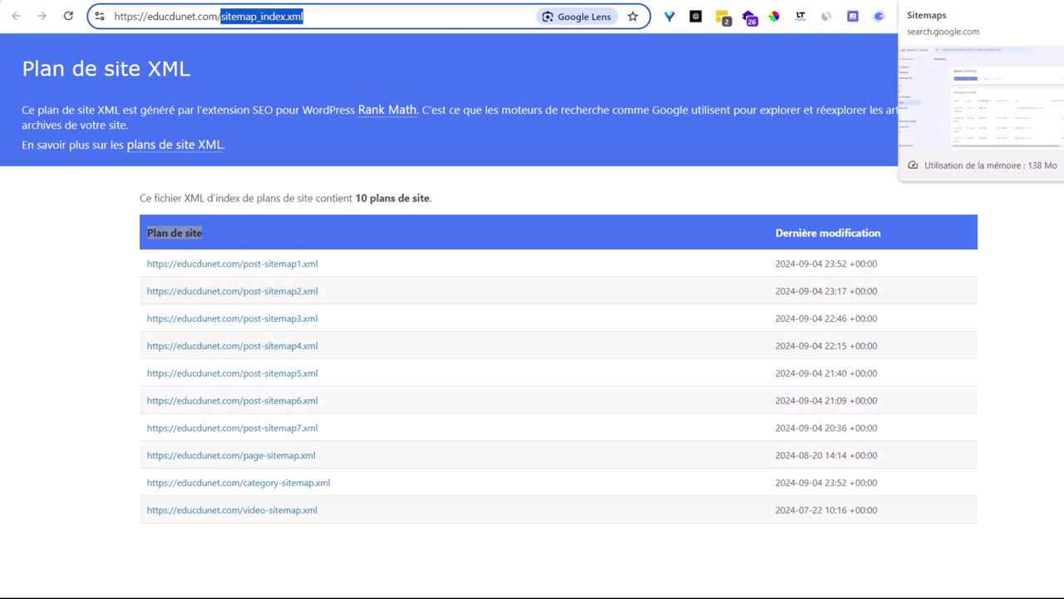
click(956, 1)
click(532, 208)
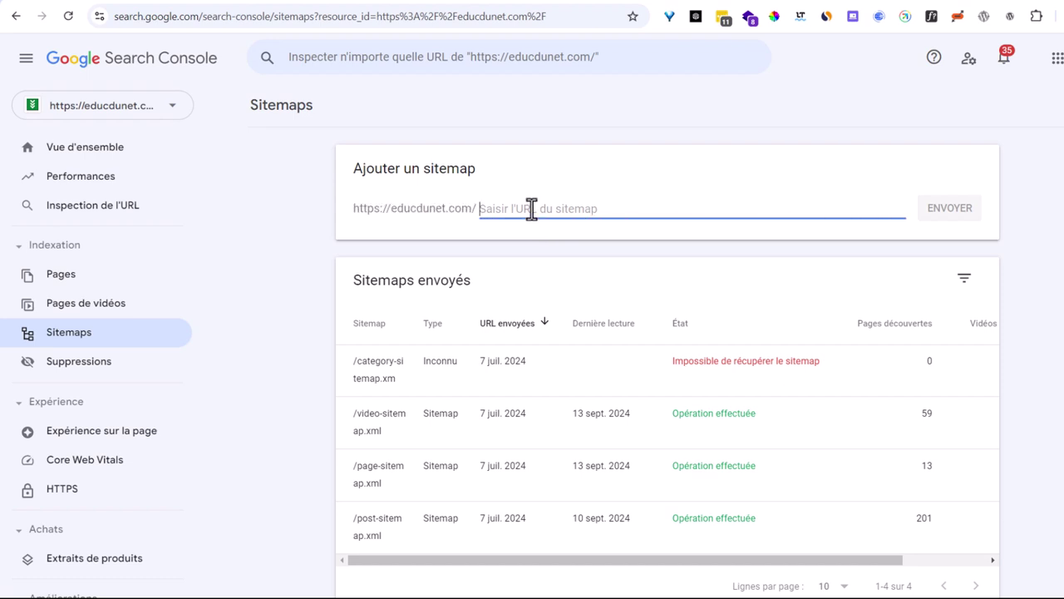
key(ctrl+v)
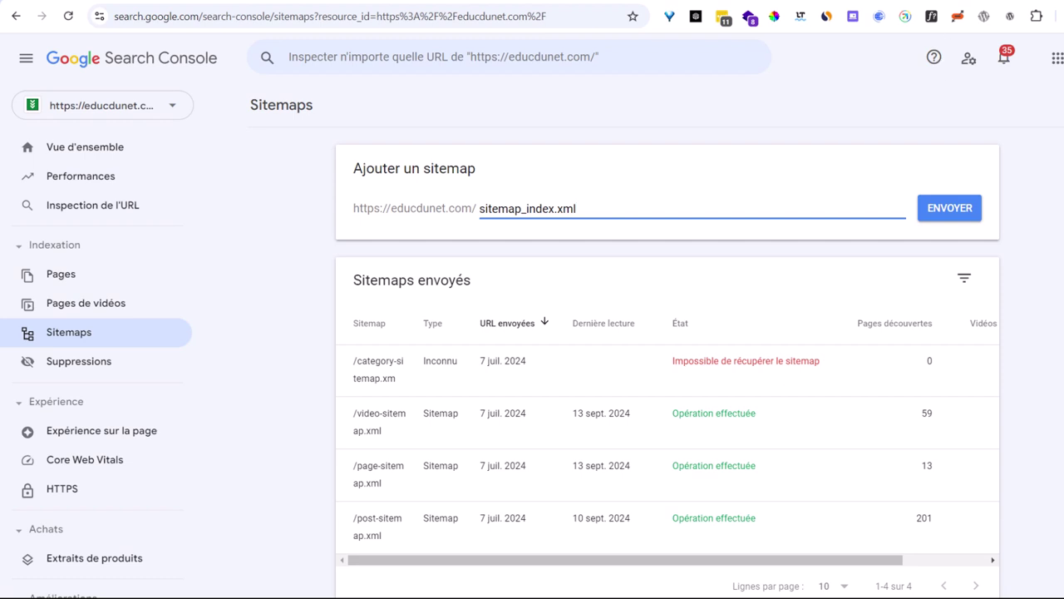
Review the individual sitemaps listed in the XML sitemap index and return to Search Console.
click(915, 2)
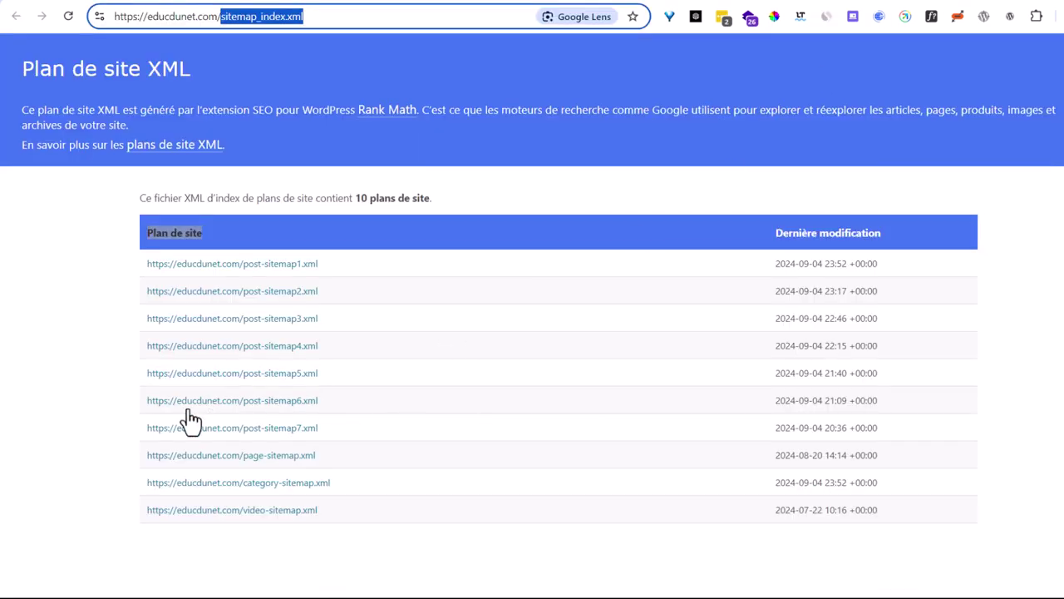
drag(348, 273, 230, 280)
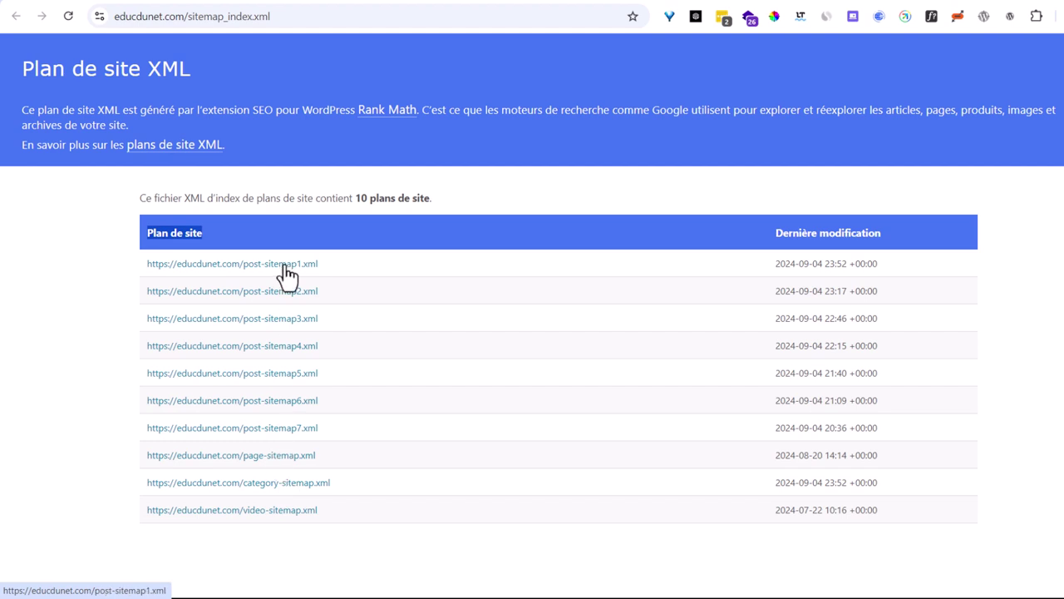
click(940, 1)
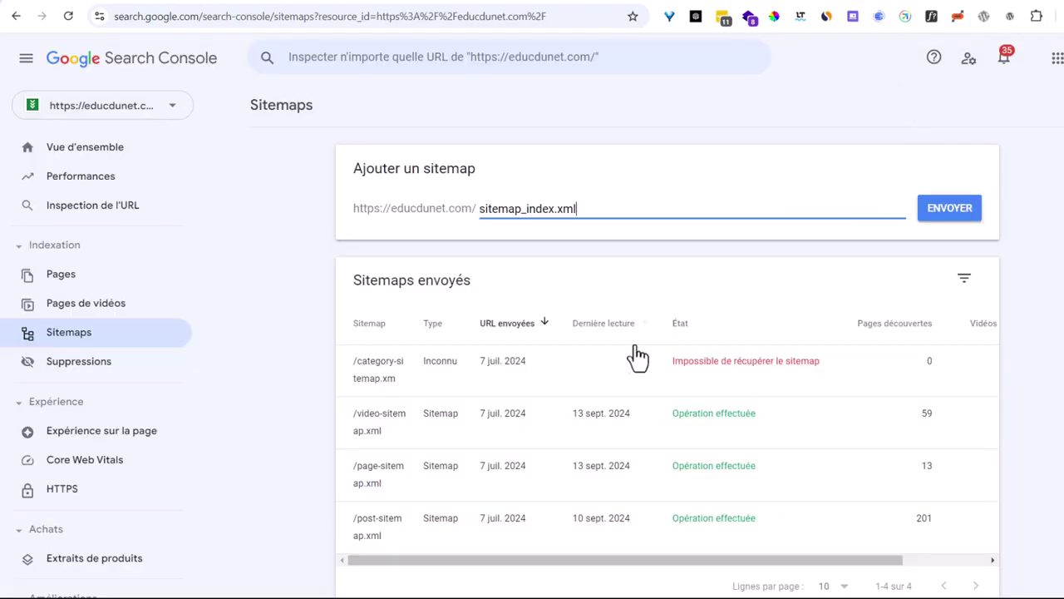
View the details of the submitted /video-sitemap.xml and return to the list of submitted sitemaps.
scroll(640, 349, down, 1)
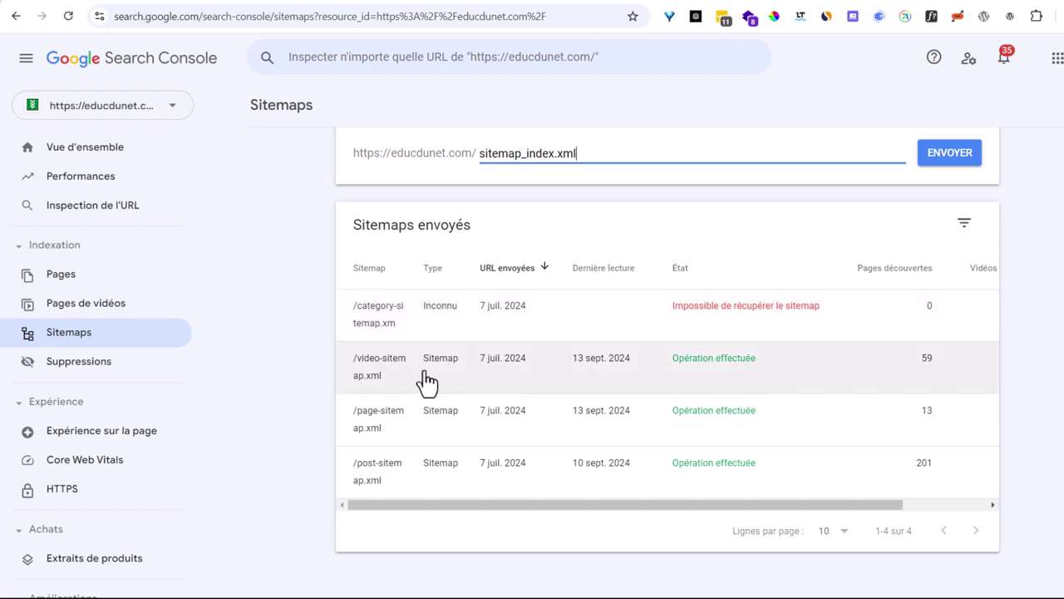
drag(386, 382, 359, 357)
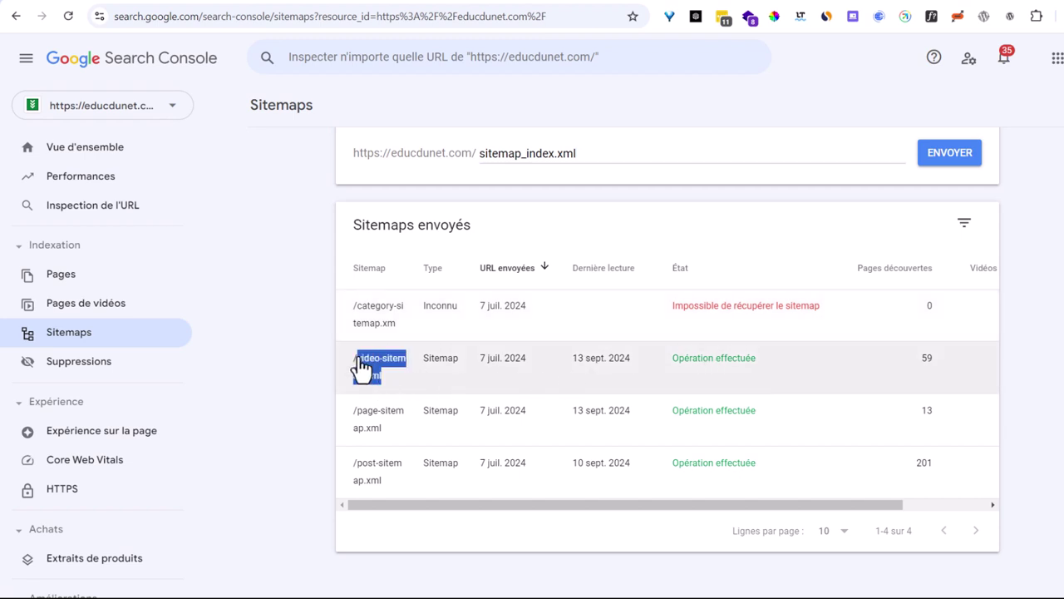
click(362, 365)
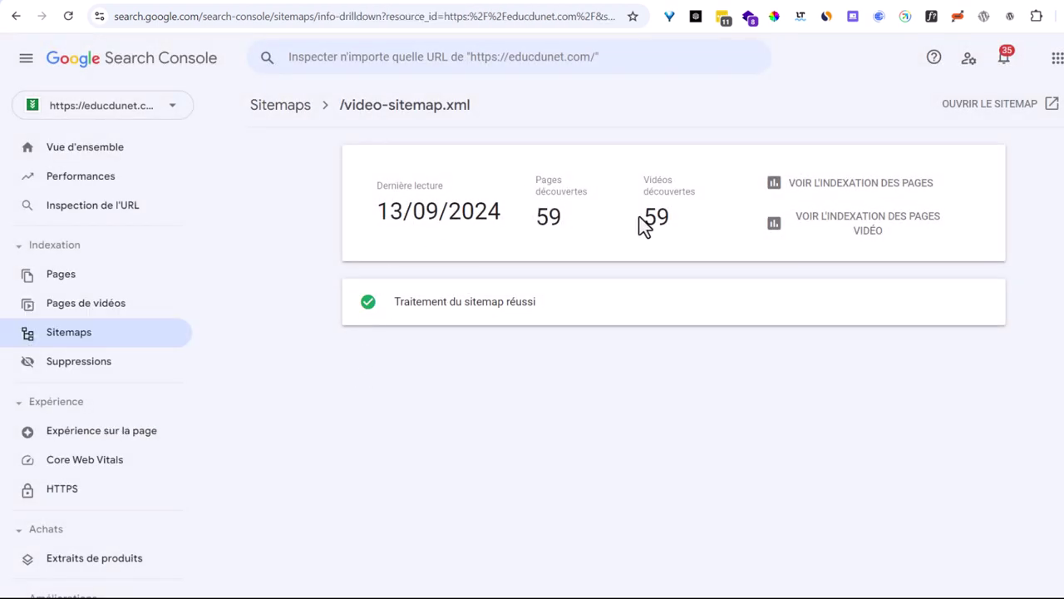
click(16, 16)
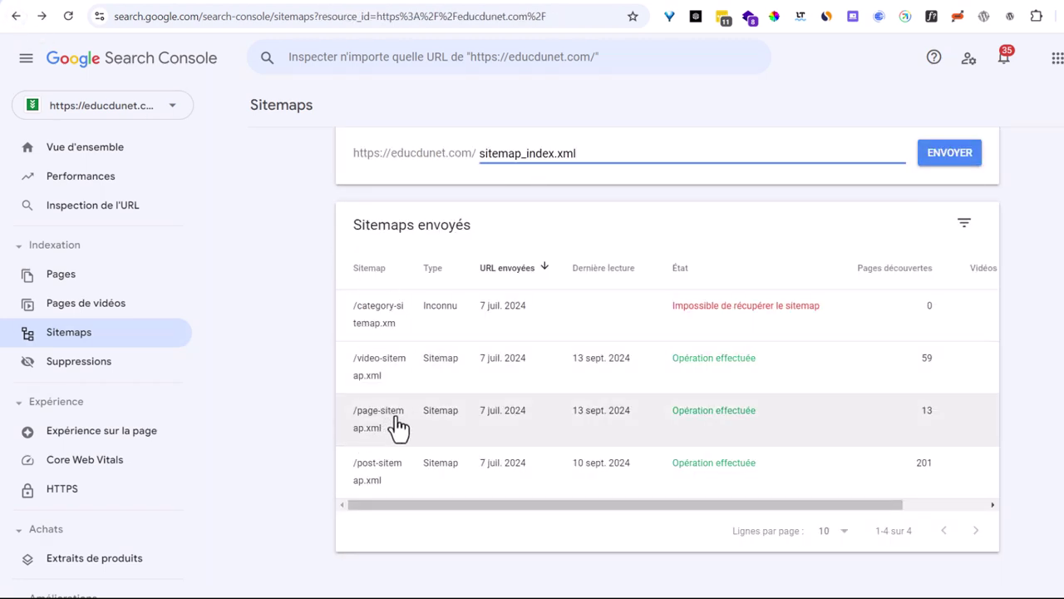
View the details of the submitted /post-sitemap.xml and return to the Sitemaps page.
click(378, 471)
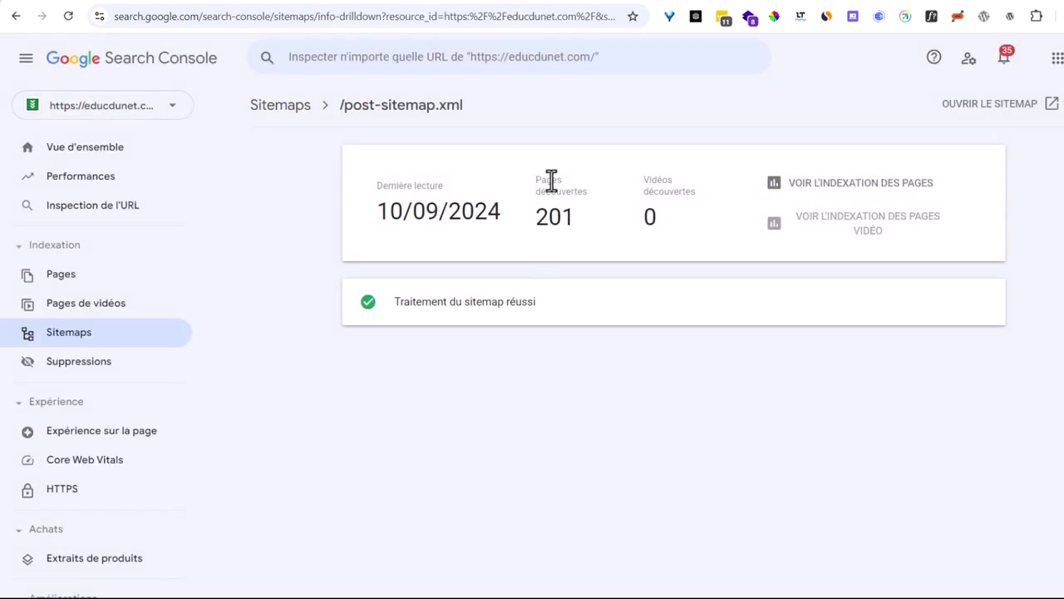
click(16, 16)
scroll(640, 408, up, 1)
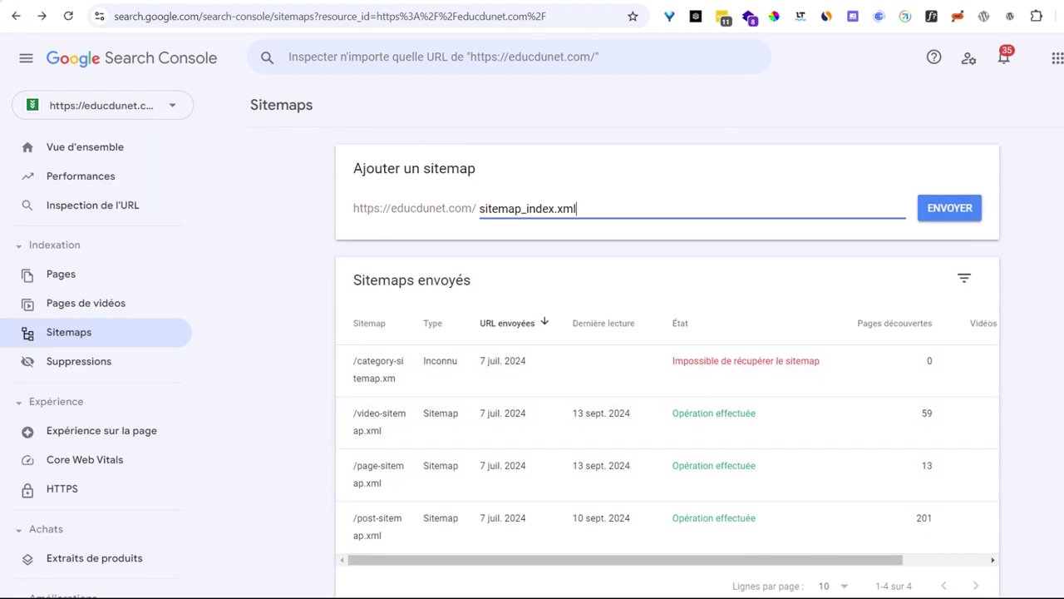
Return to Rank Math's sitemap settings in WordPress and review the general options for links, images and exclusions.
click(873, 1)
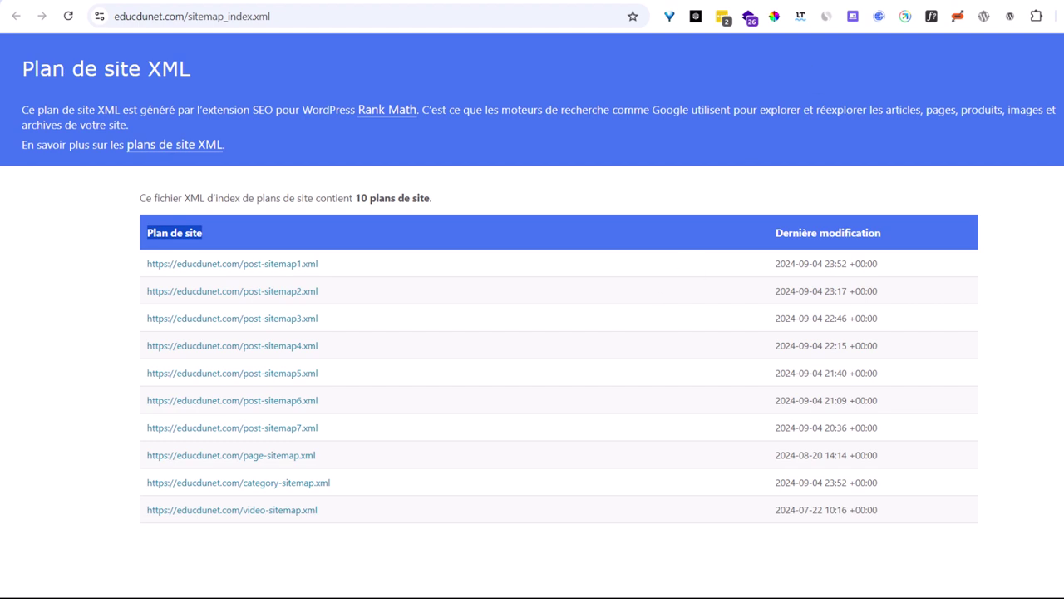
click(855, 16)
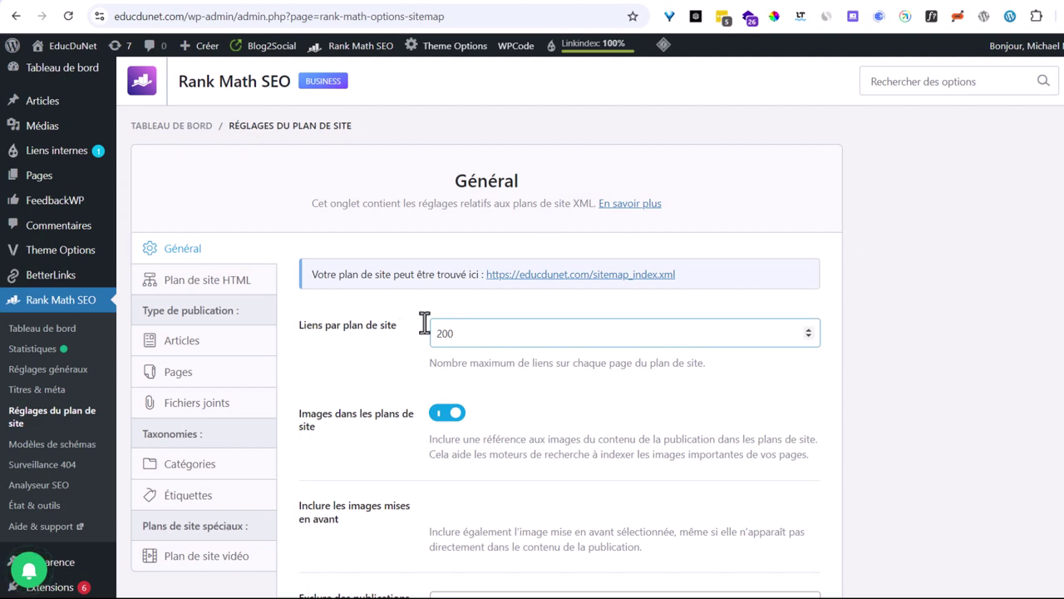
scroll(468, 175, down, 5)
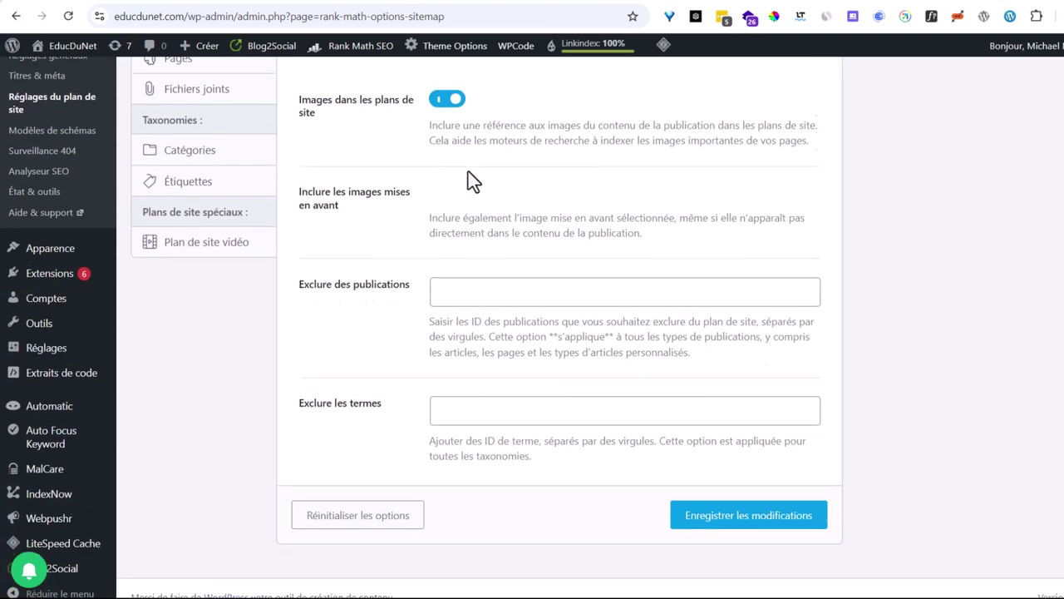
scroll(463, 170, up, 2)
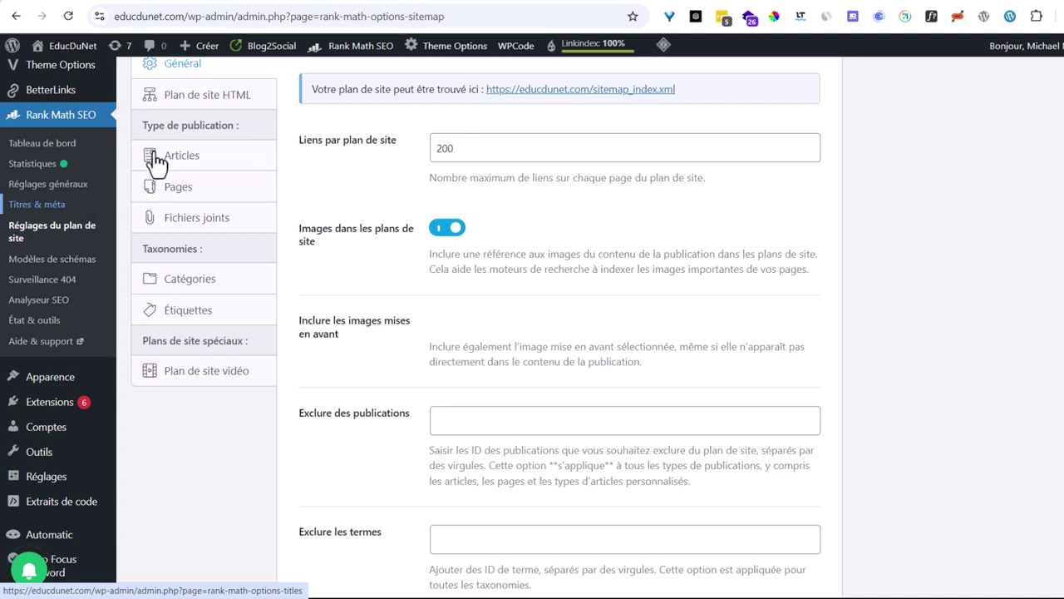
scroll(259, 115, up, 3)
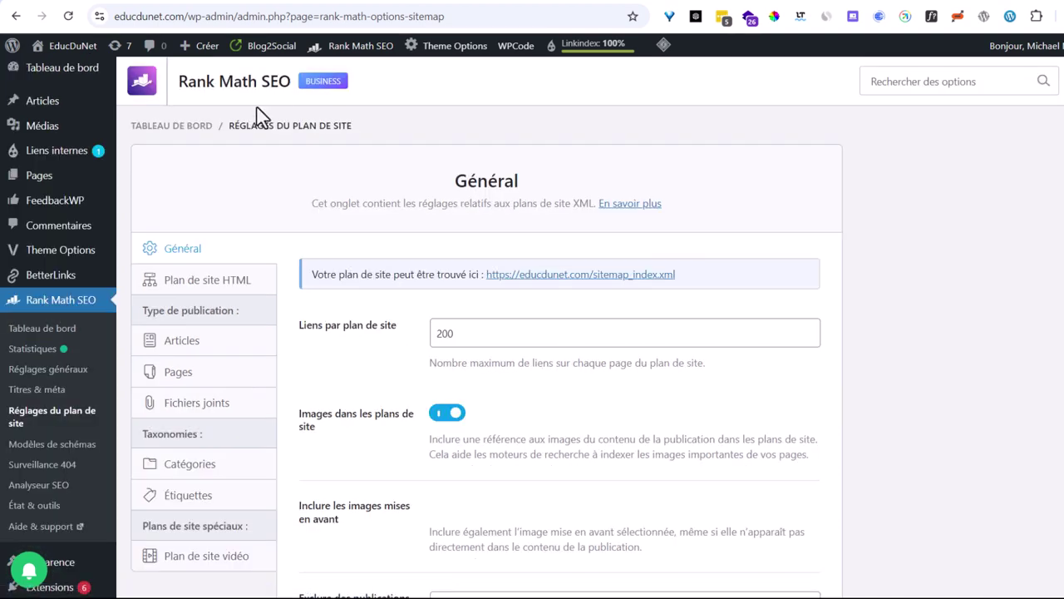
Enable the Indexation instantanée module among the Rank Math modules on its dashboard.
click(47, 331)
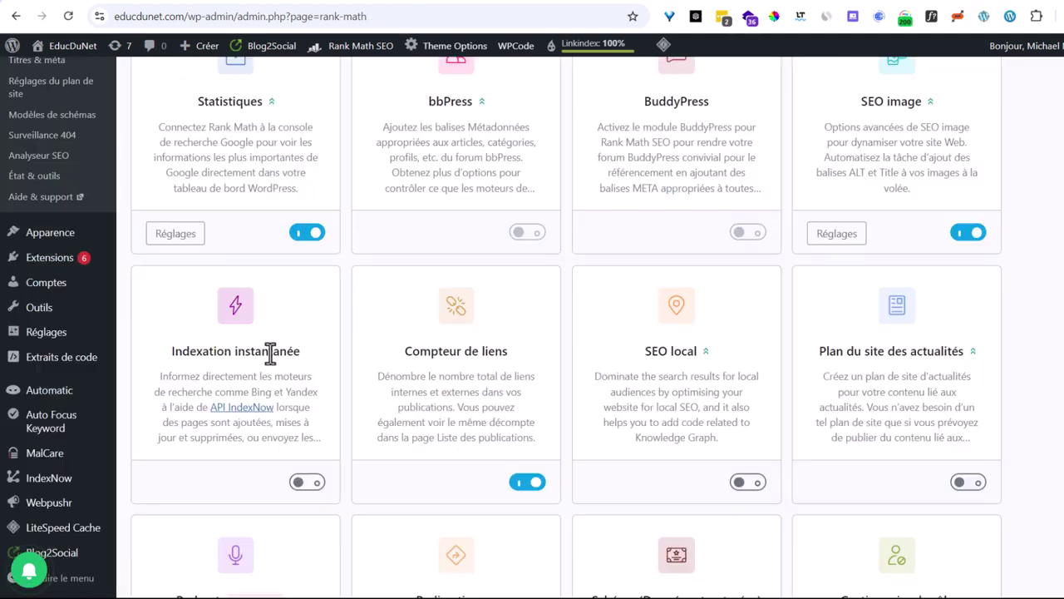
drag(172, 350, 341, 355)
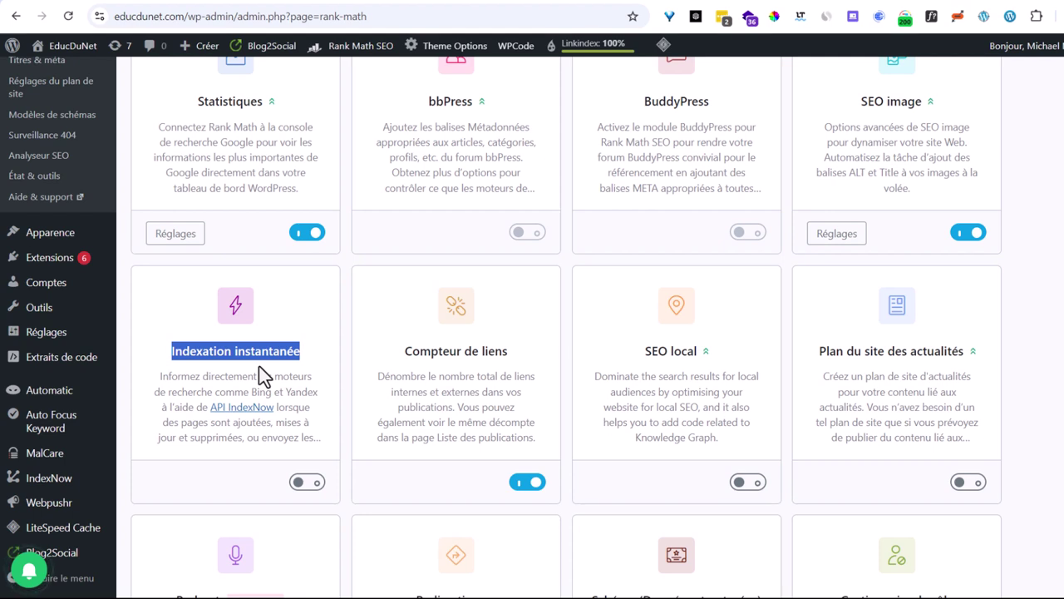
click(314, 487)
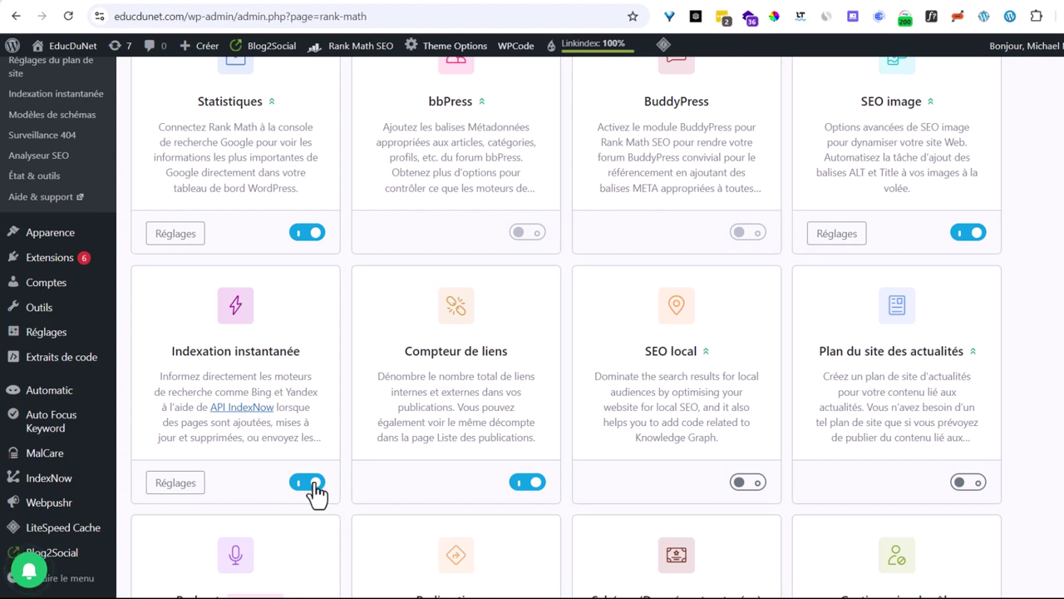
Open the Indexation instantanée module's configuration and review its URL submission form and its Réglages section.
click(173, 486)
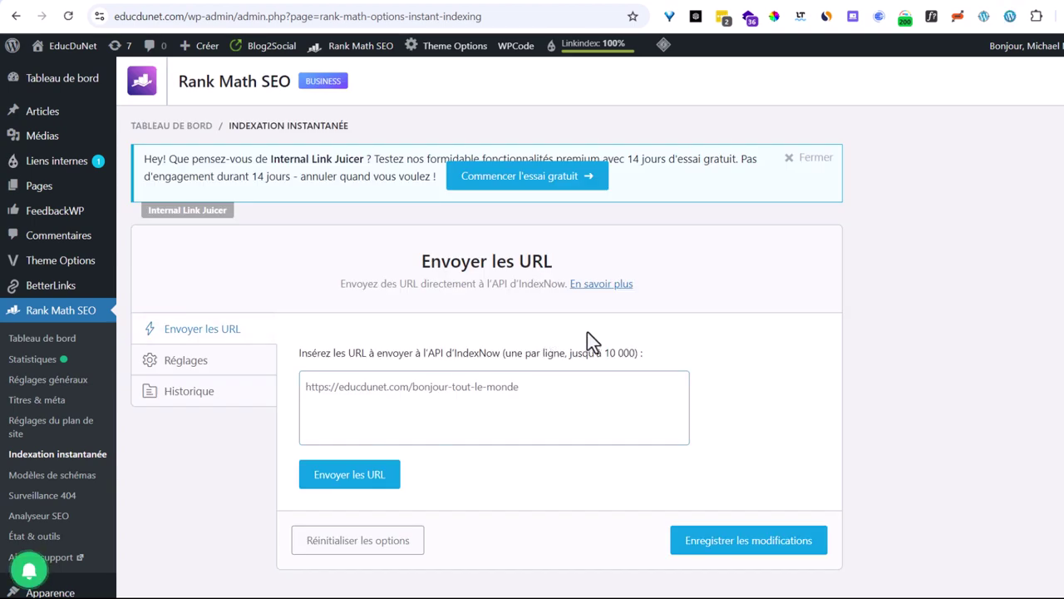
scroll(586, 270, down, 3)
scroll(589, 337, up, 3)
click(190, 364)
scroll(574, 356, down, 4)
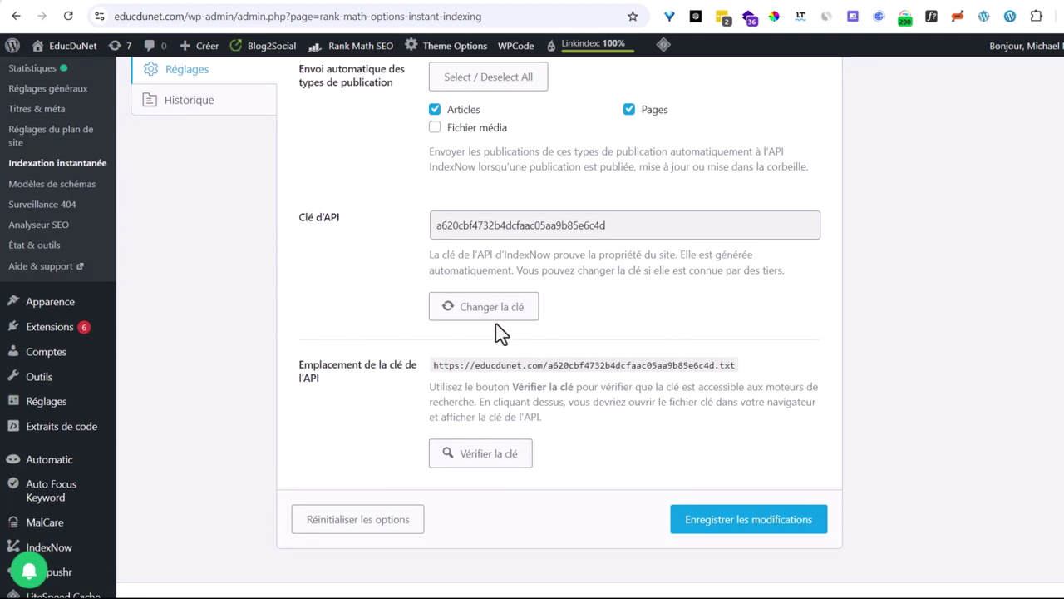
Examine the IndexNow API key, its file location and the post types sent automatically in the instant indexing settings.
drag(620, 233, 399, 228)
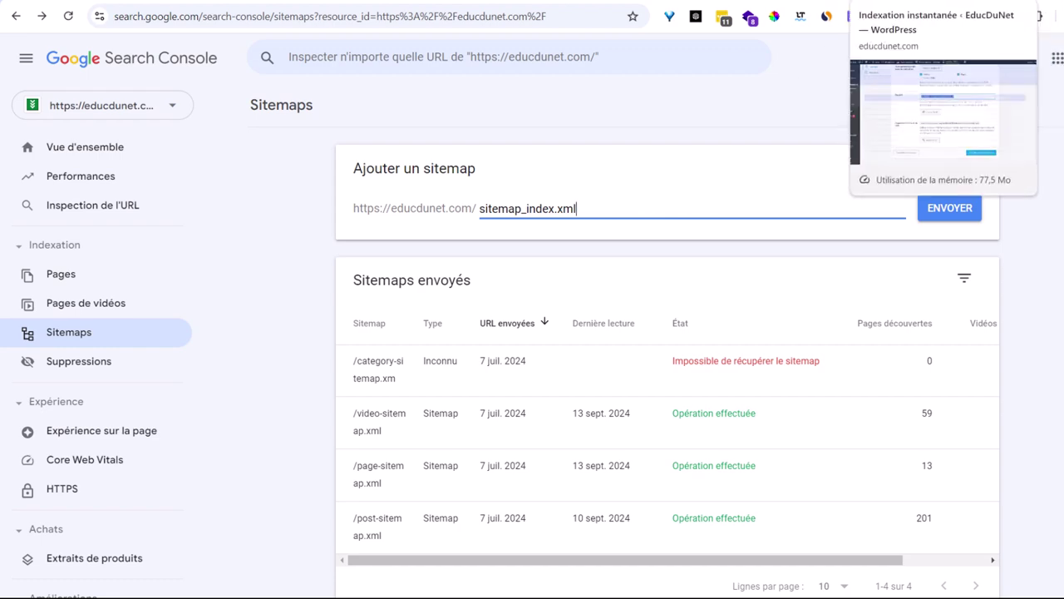
click(915, 2)
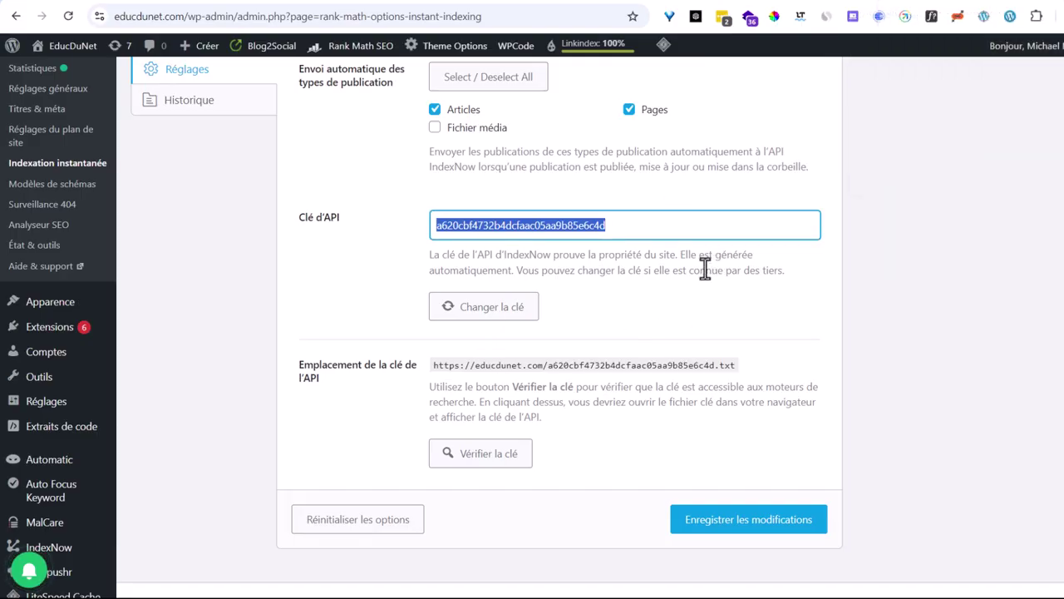
scroll(722, 359, down, 1)
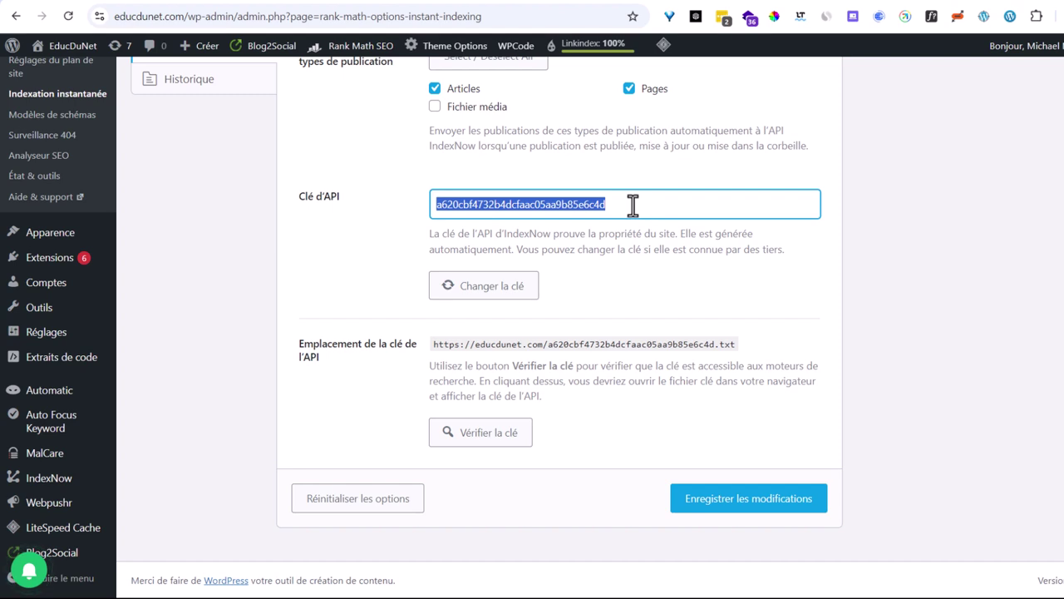
click(695, 314)
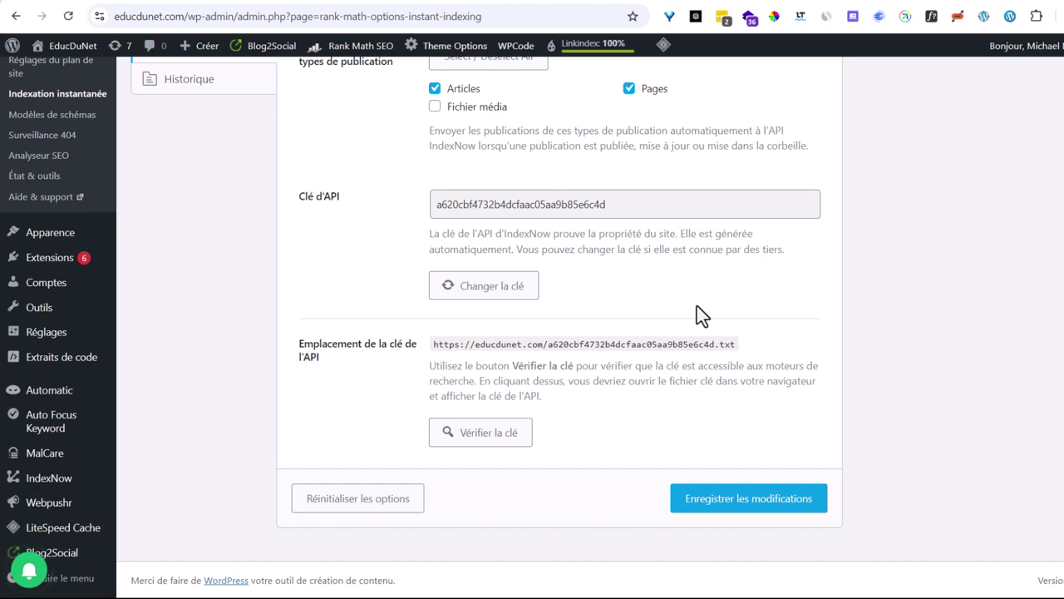
scroll(532, 315, up, 4)
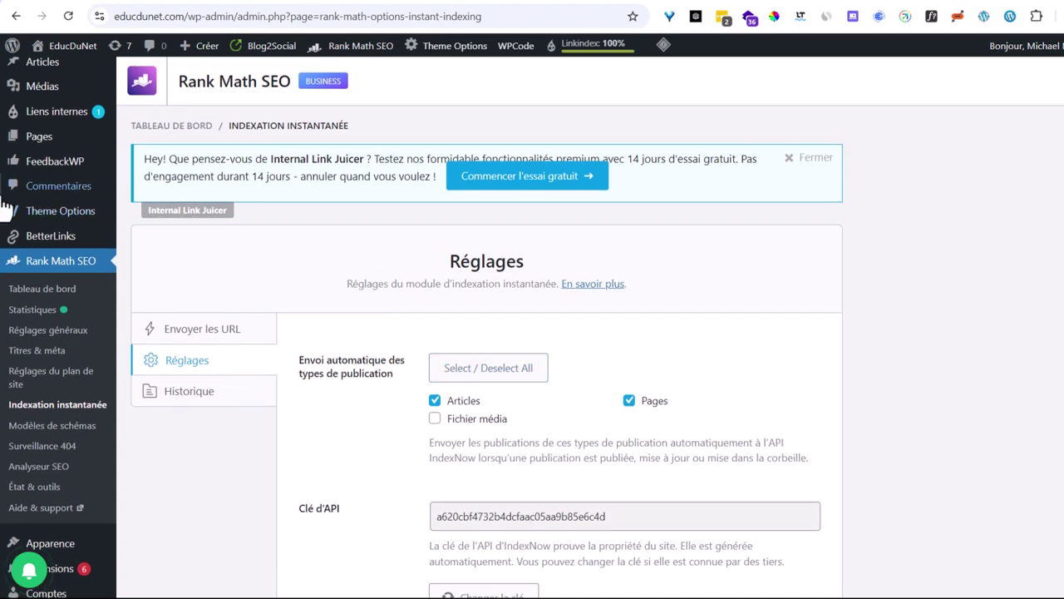
scroll(529, 316, down, 2)
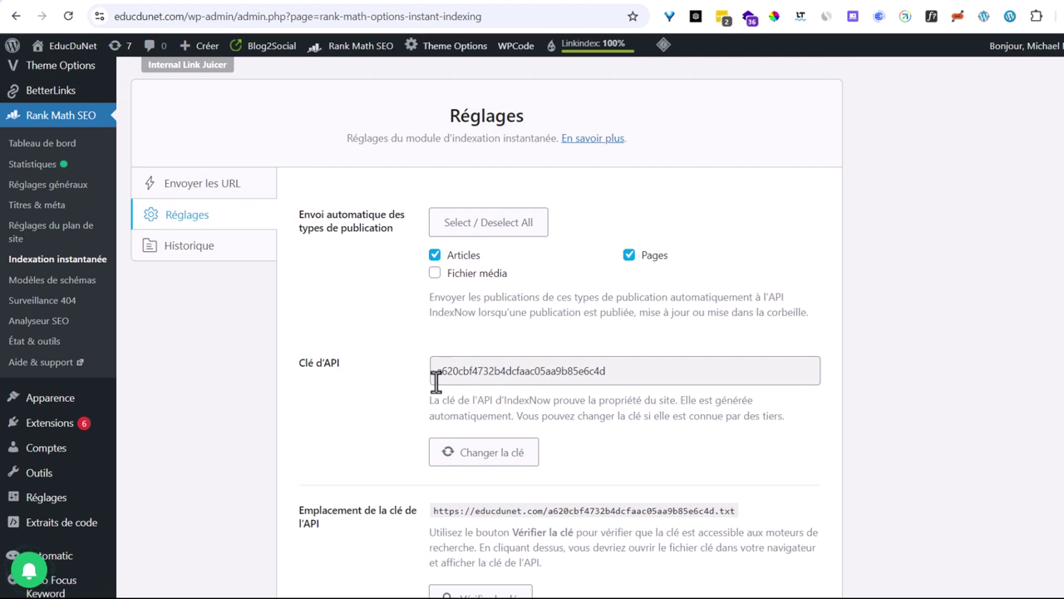
click(611, 370)
drag(611, 370, 407, 363)
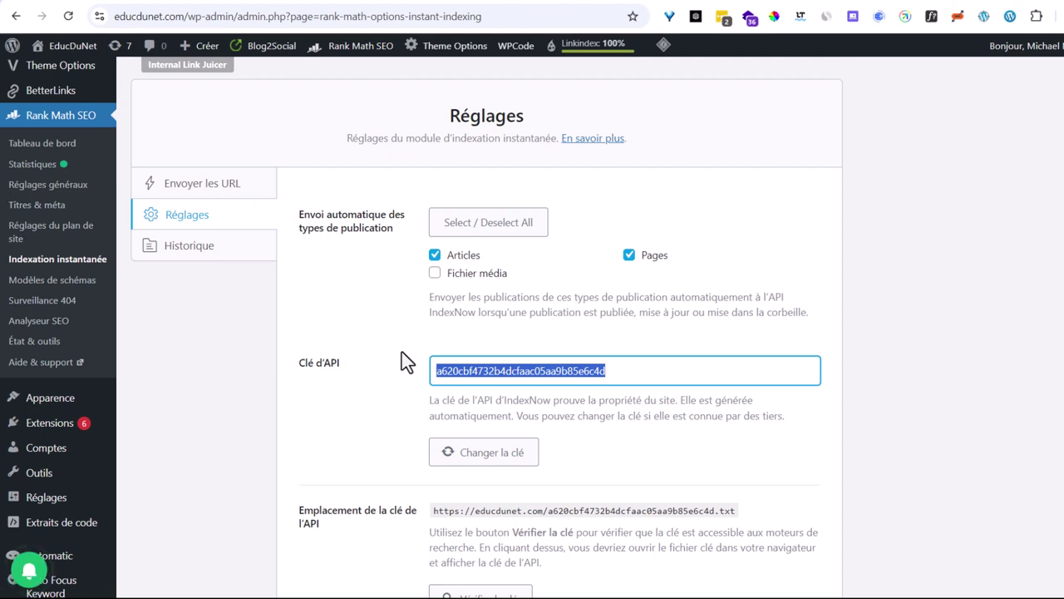
click(627, 366)
key(ctrl+a)
scroll(363, 349, down, 2)
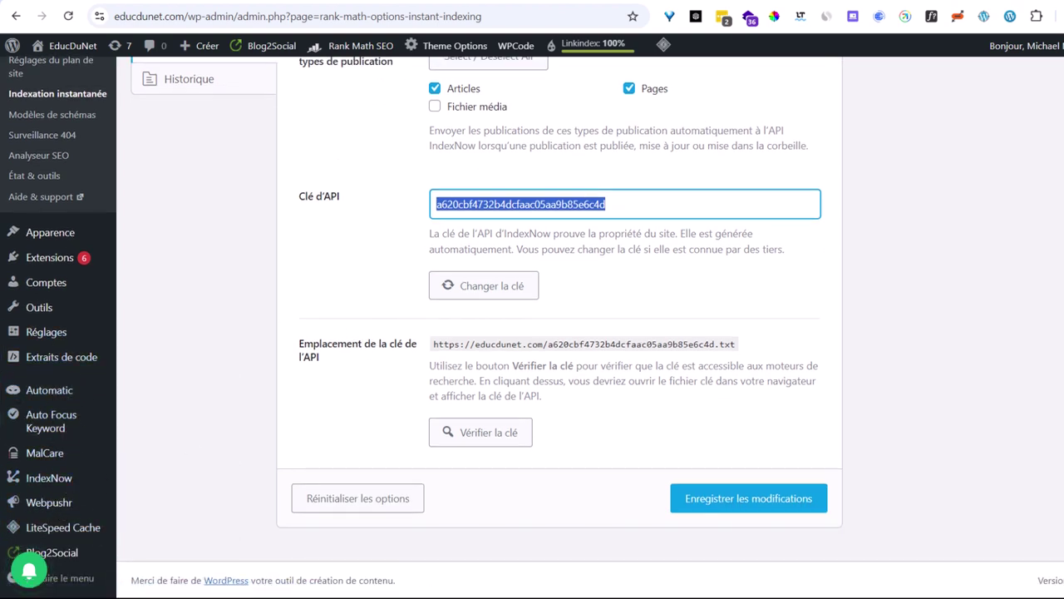
Switch to the IndexNow plugin's settings page, review its general options and open its Google API settings.
key(ctrl+Tab)
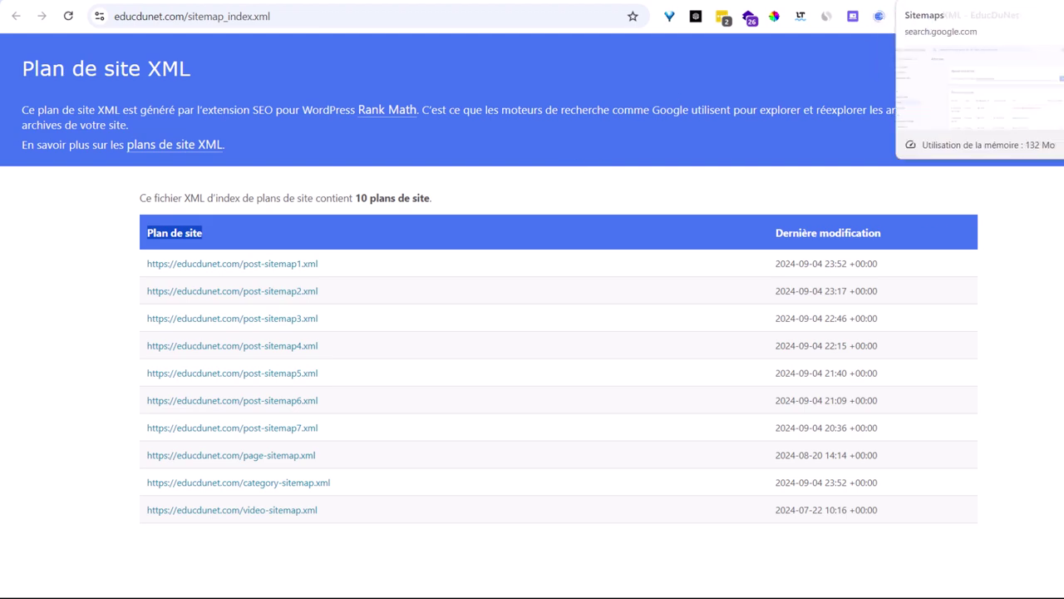
key(ctrl+Tab)
scroll(411, 336, down, 5)
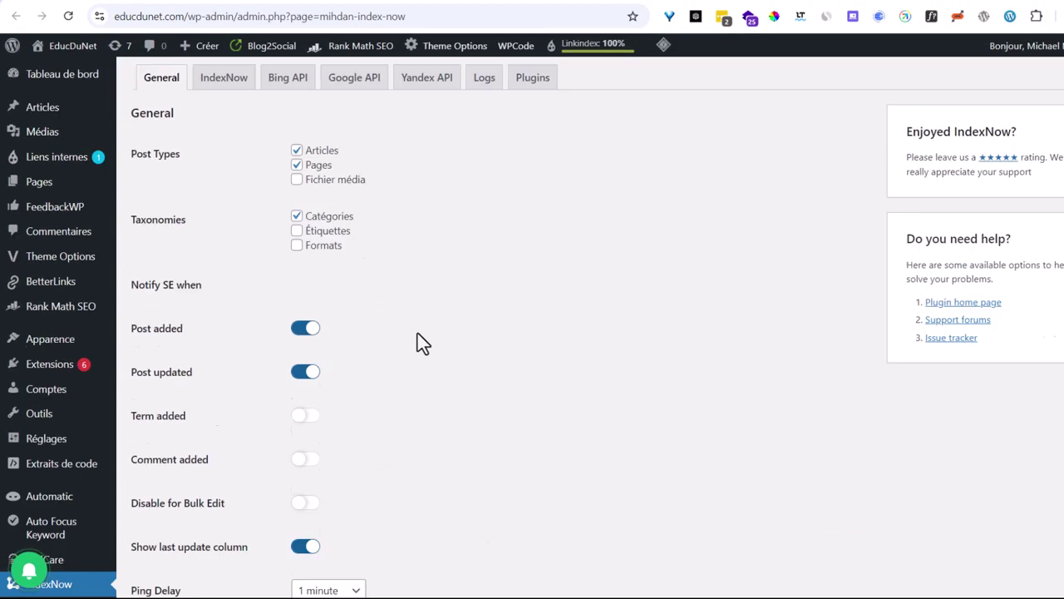
scroll(418, 336, up, 5)
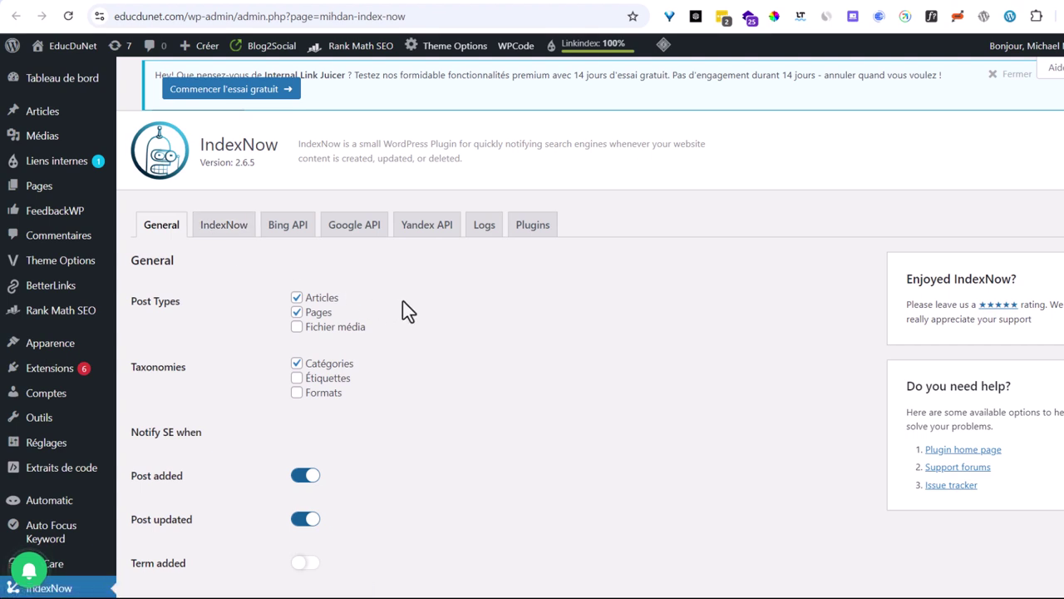
click(367, 232)
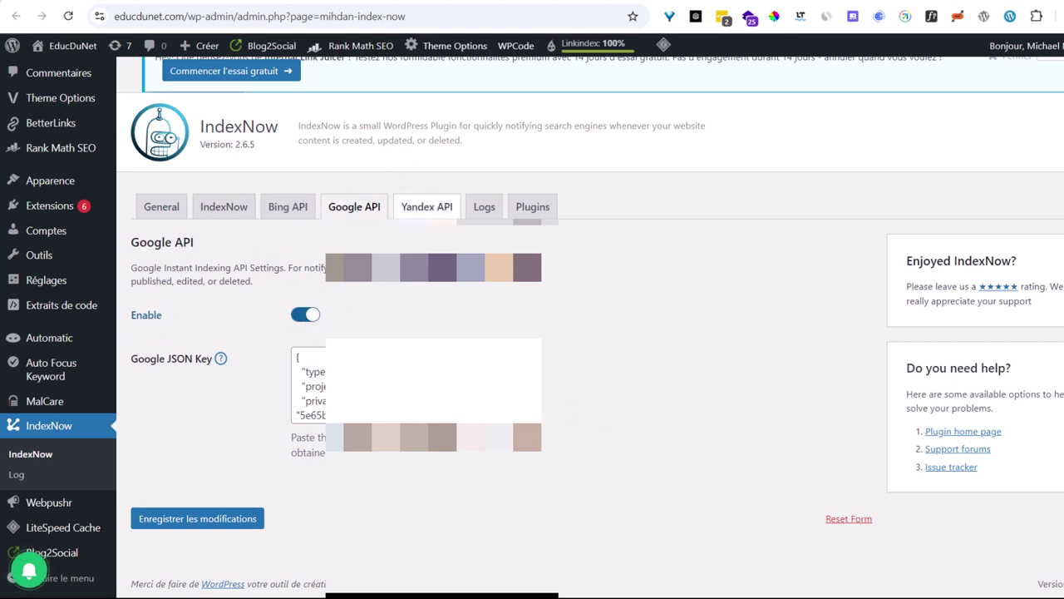
scroll(228, 387, up, 1)
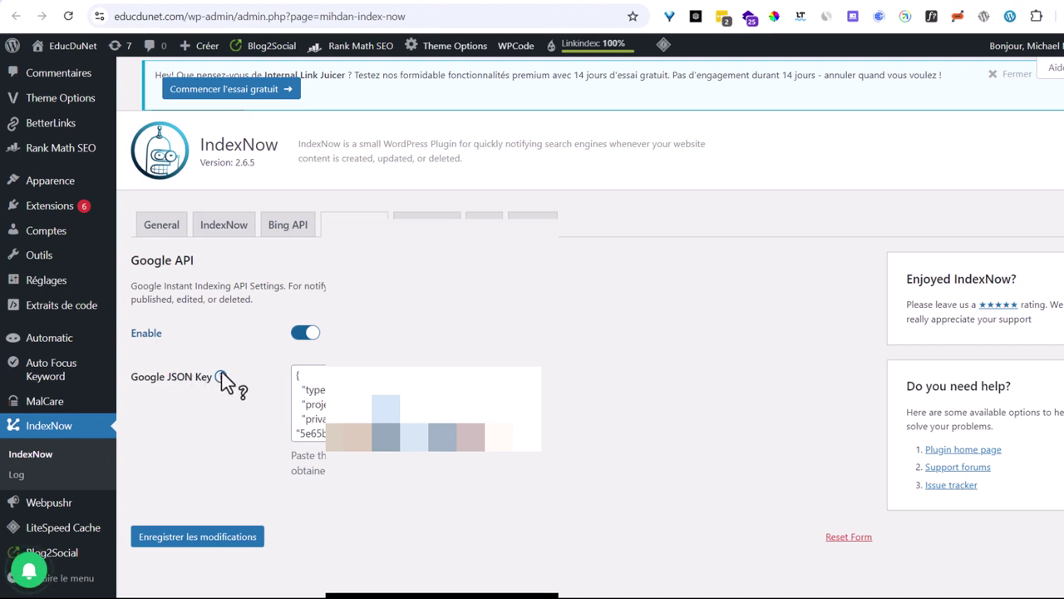
Open the help for the Google JSON Key and read how to create an Indexing API project.
click(220, 380)
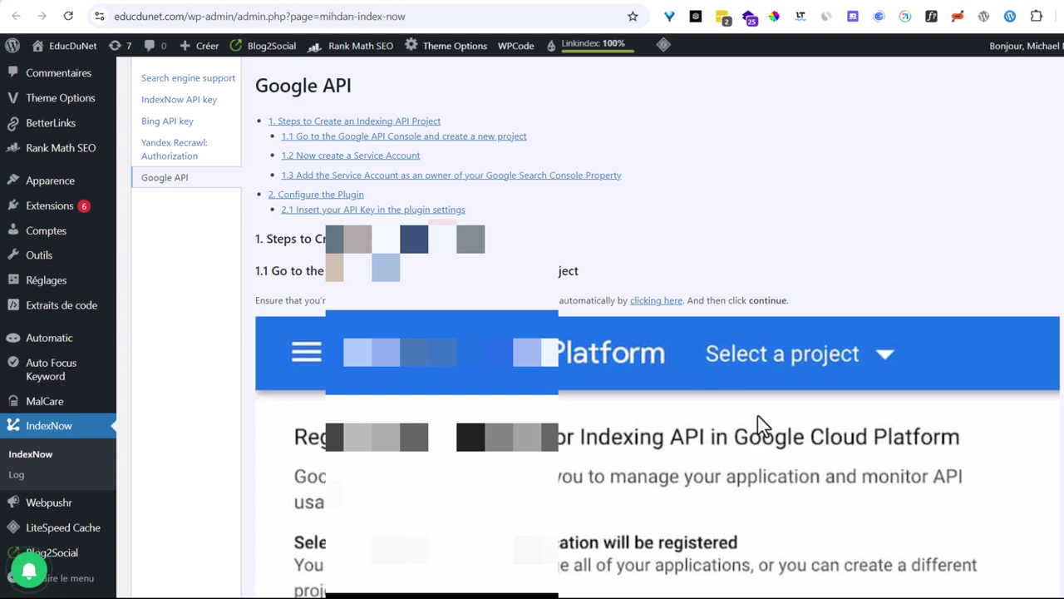
scroll(772, 285, down, 3)
scroll(772, 285, up, 3)
scroll(496, 207, down, 5)
scroll(441, 258, up, 3)
scroll(467, 208, up, 2)
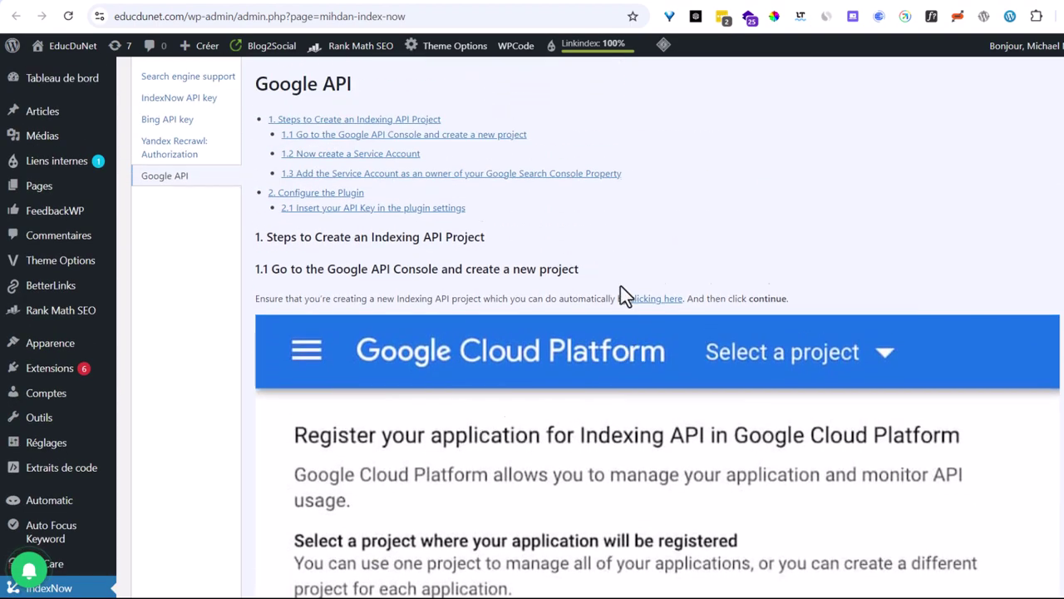
scroll(488, 282, down, 4)
scroll(725, 230, up, 2)
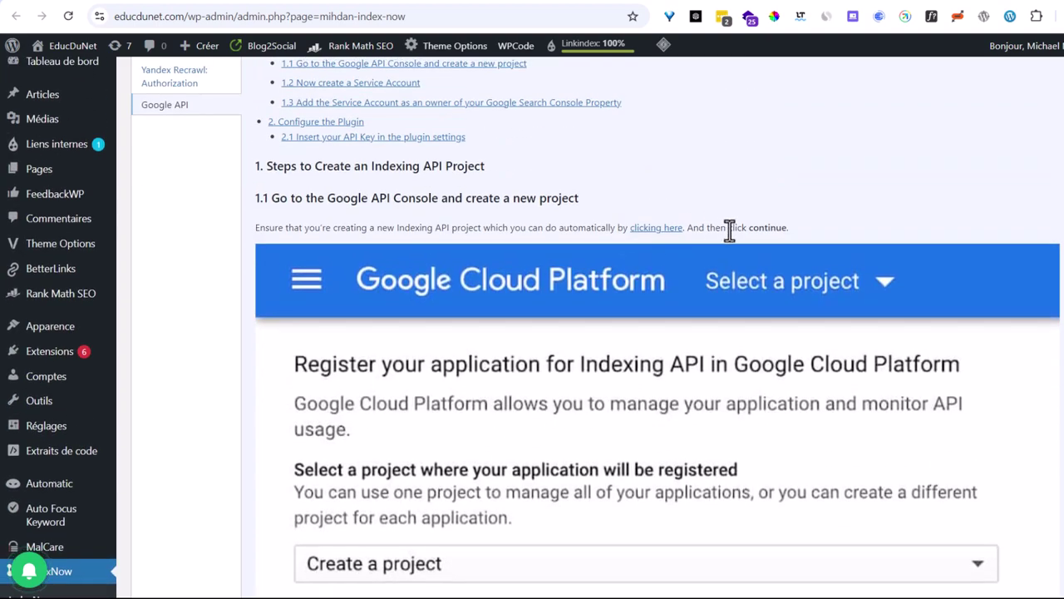
scroll(673, 242, down, 4)
scroll(671, 246, down, 8)
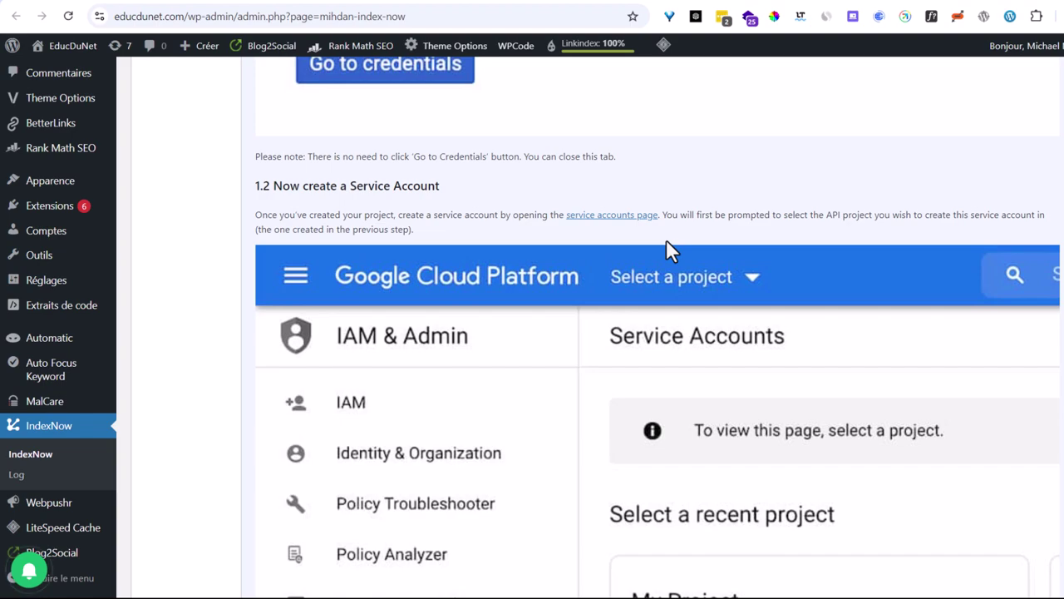
scroll(437, 267, up, 10)
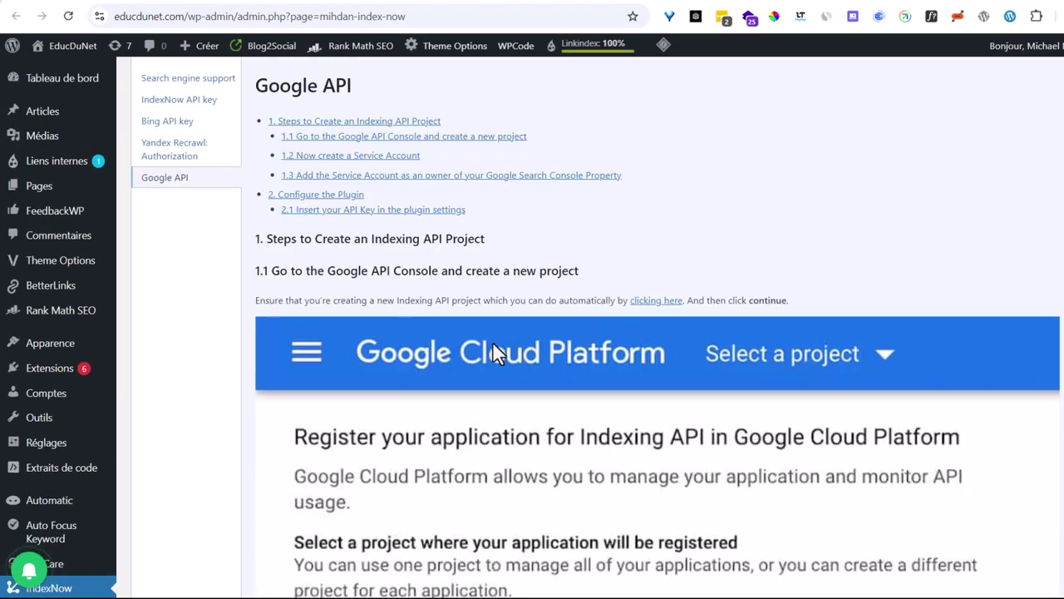
scroll(692, 369, down, 11)
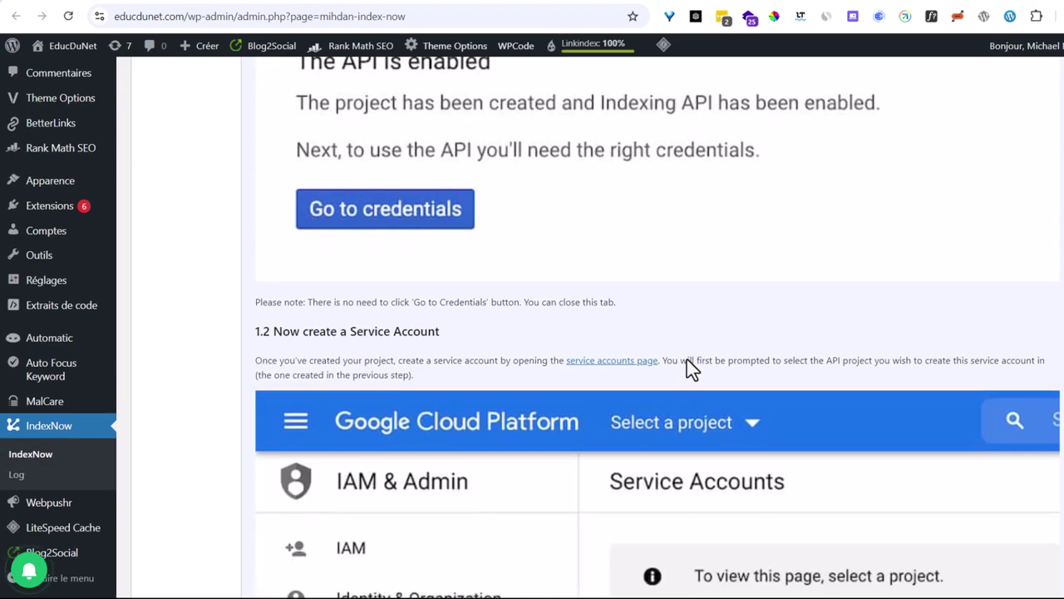
scroll(421, 238, down, 1)
scroll(433, 274, up, 3)
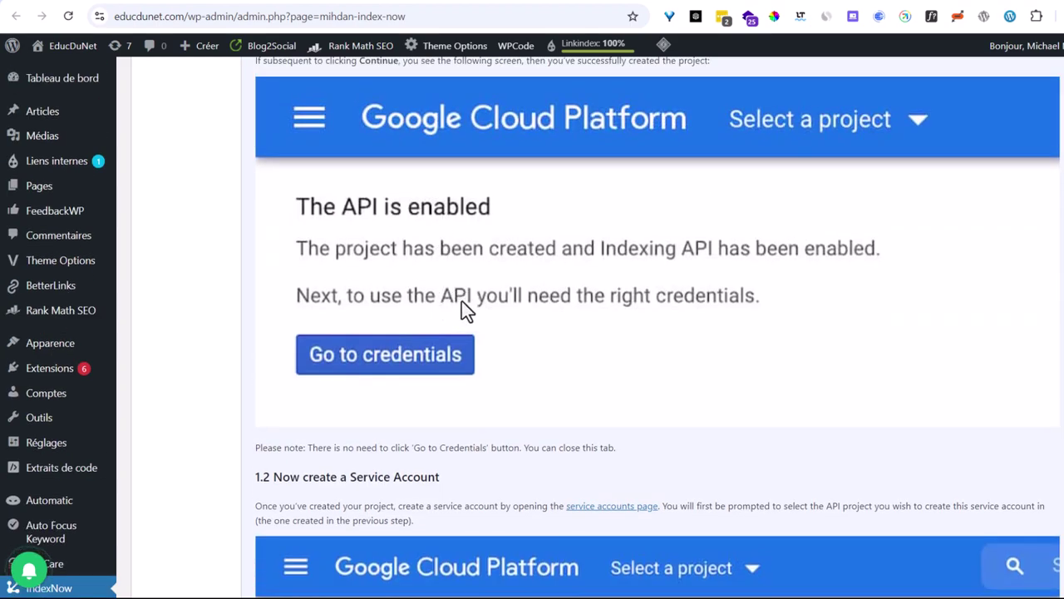
Read the help instructions for creating a service account, granting it the Owner role and generating a JSON key.
scroll(543, 300, down, 13)
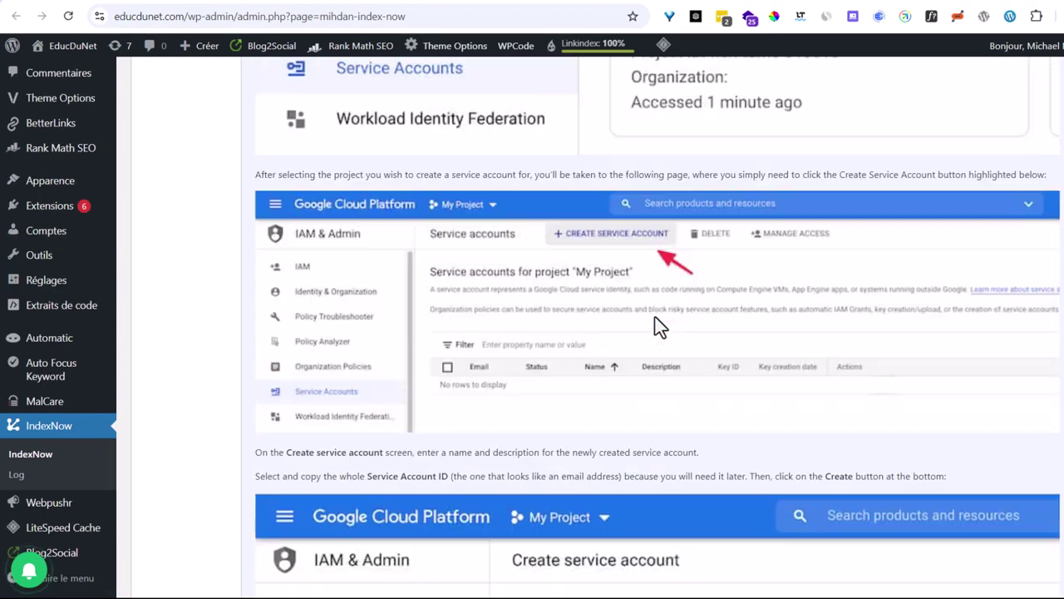
scroll(710, 430, down, 4)
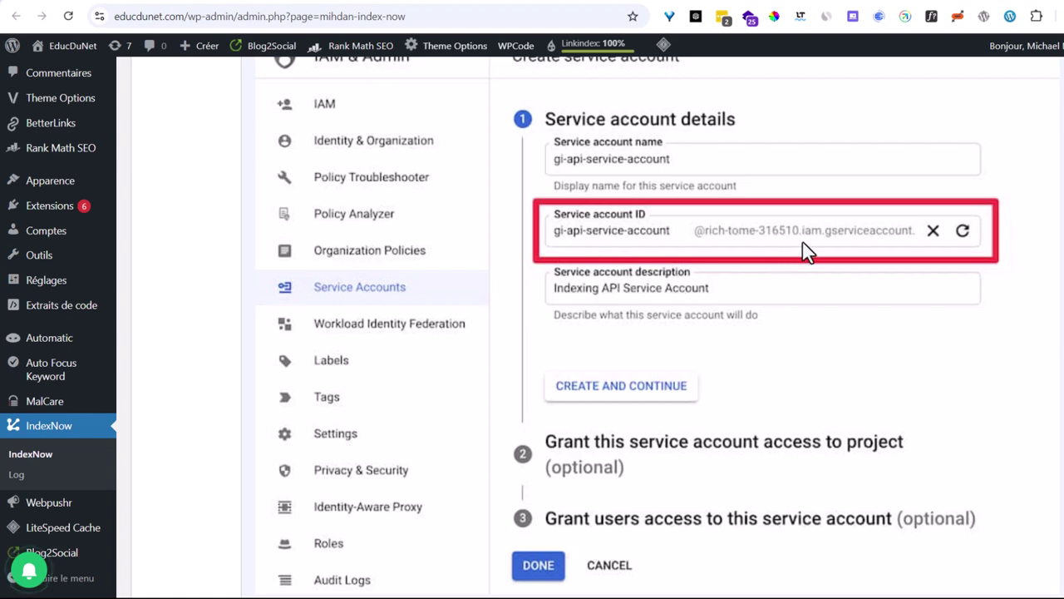
scroll(872, 172, down, 12)
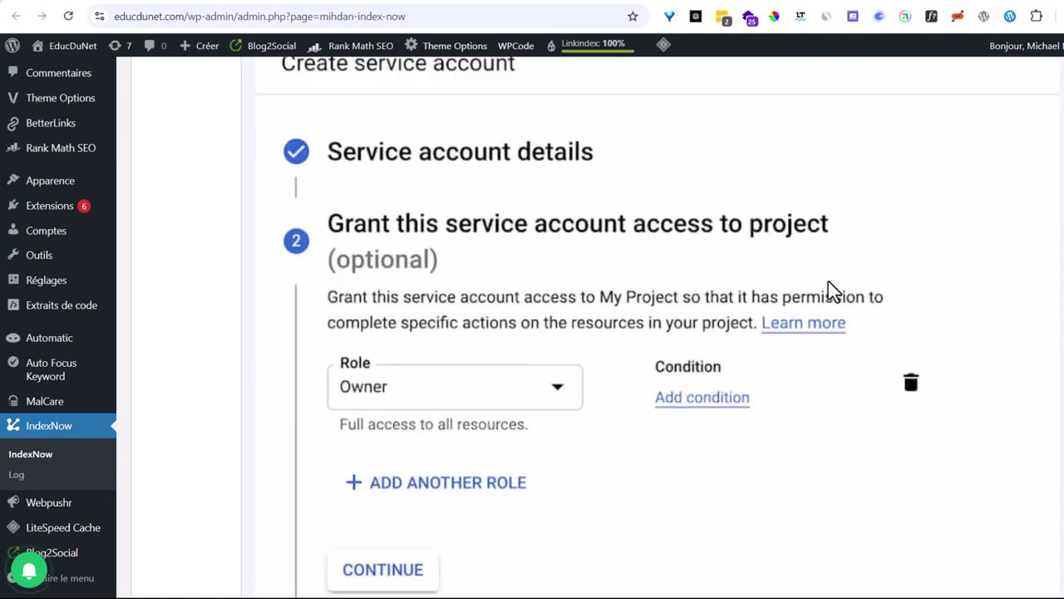
scroll(772, 313, down, 10)
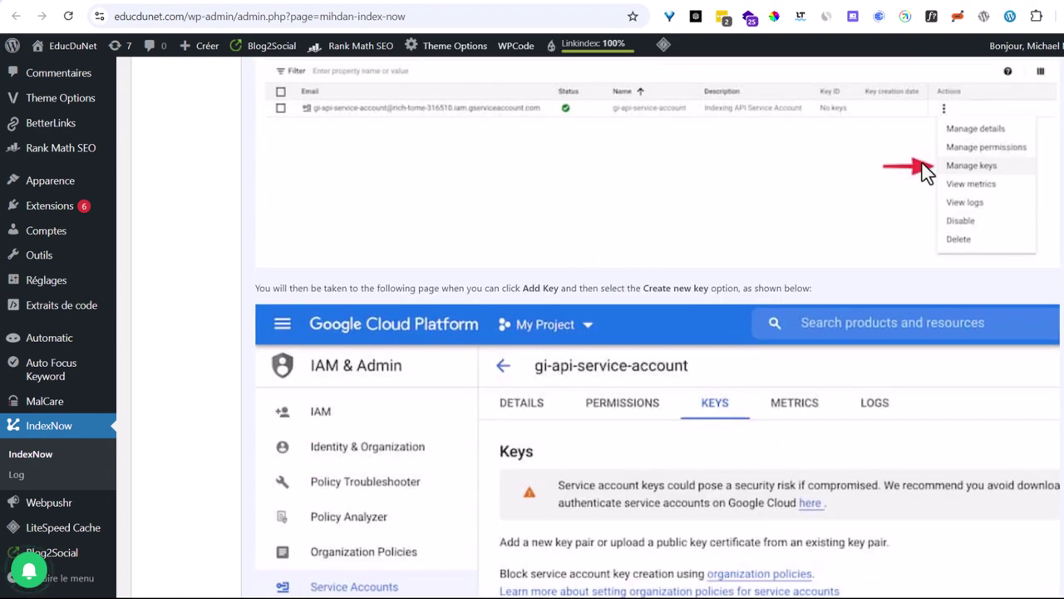
scroll(604, 413, down, 9)
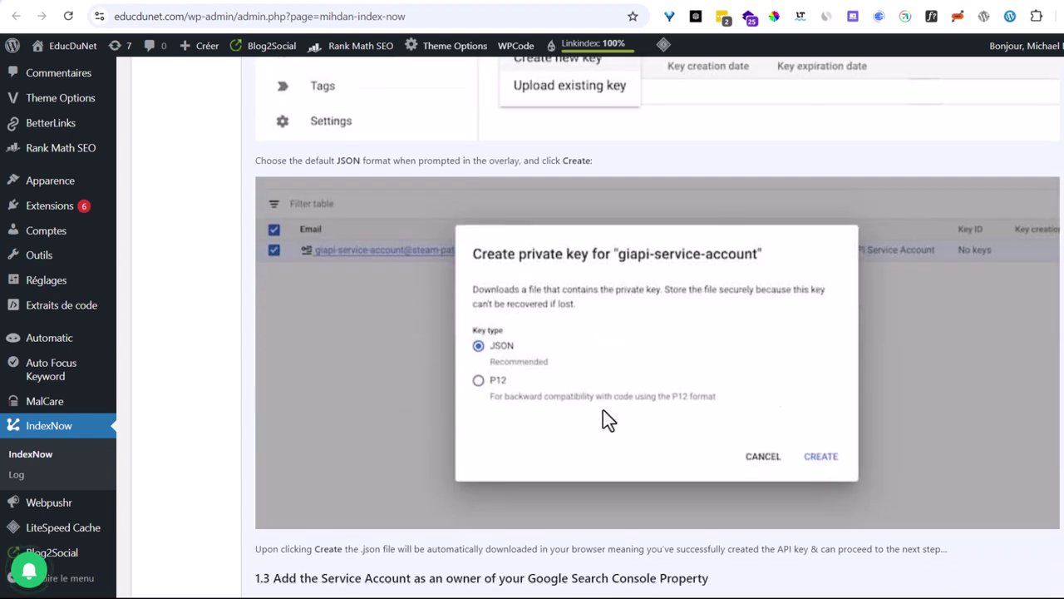
Read the help section on adding the service account as an Owner of the Search Console property and close the help.
scroll(605, 413, down, 6)
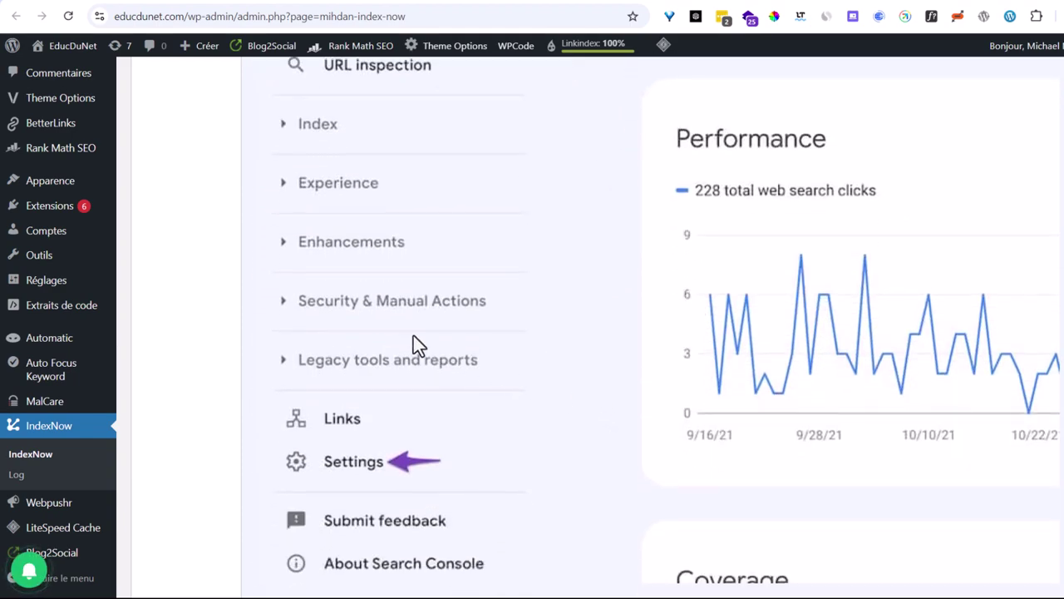
scroll(572, 477, down, 3)
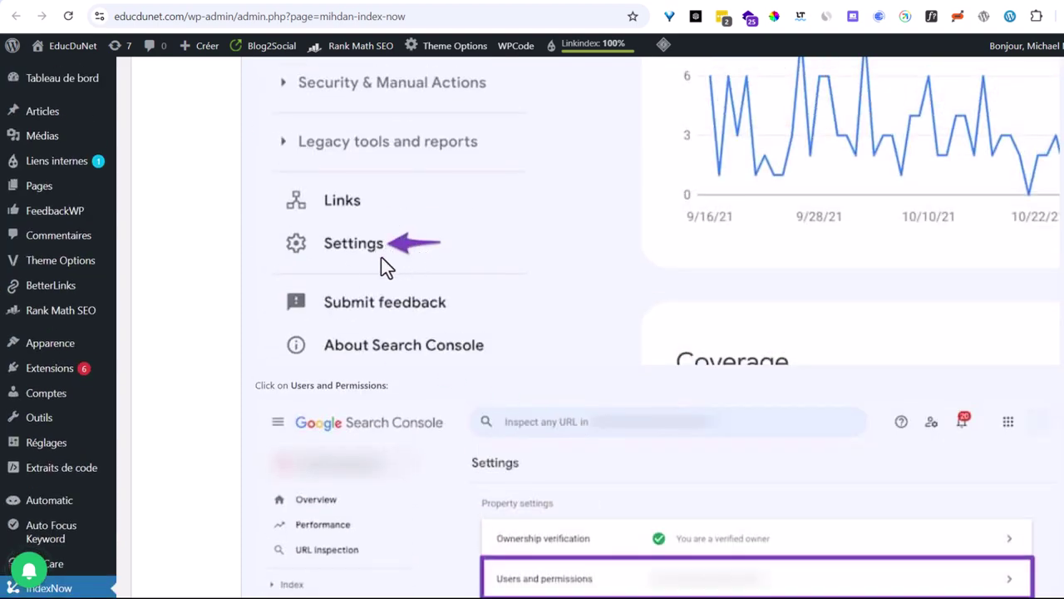
scroll(627, 281, down, 3)
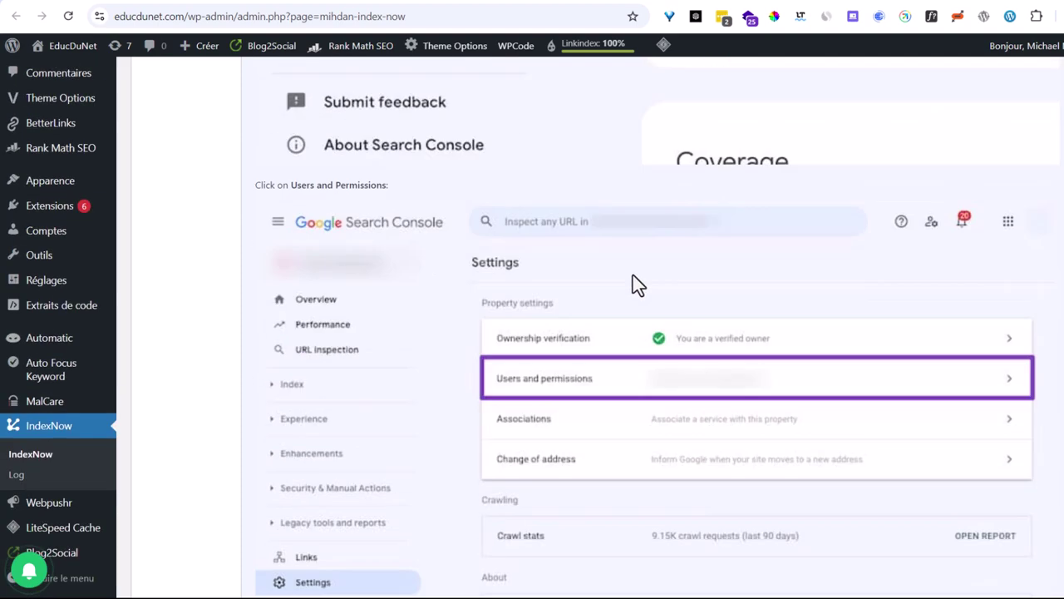
scroll(753, 366, up, 10)
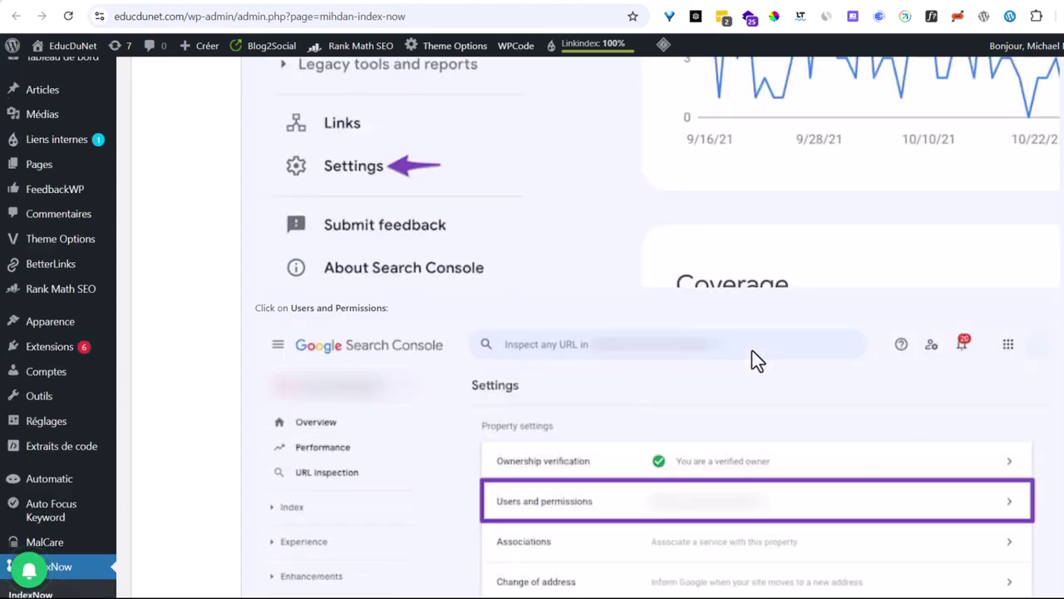
scroll(762, 358, up, 15)
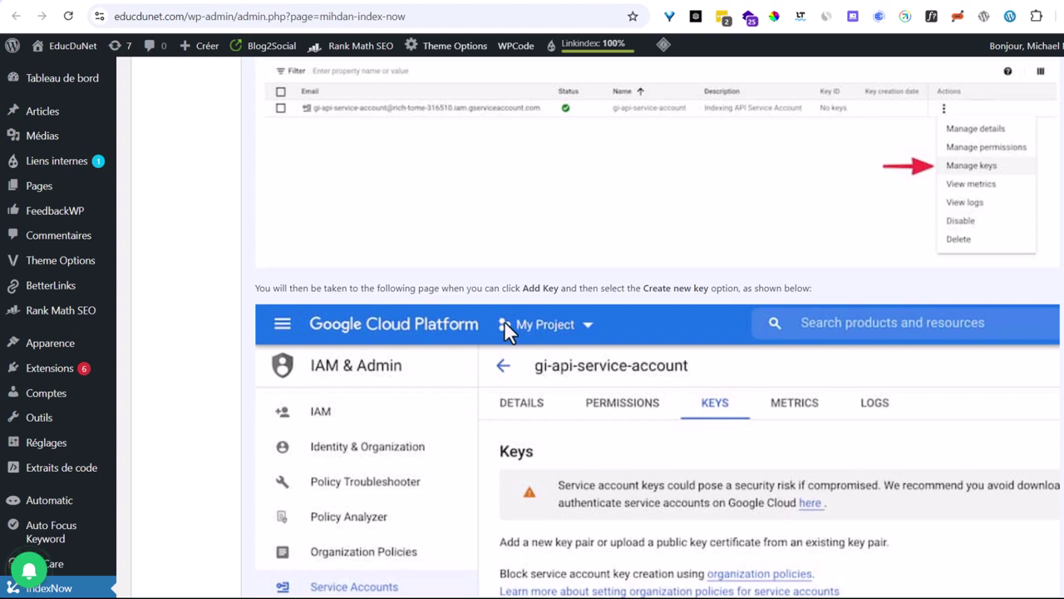
scroll(503, 326, down, 10)
scroll(510, 332, down, 15)
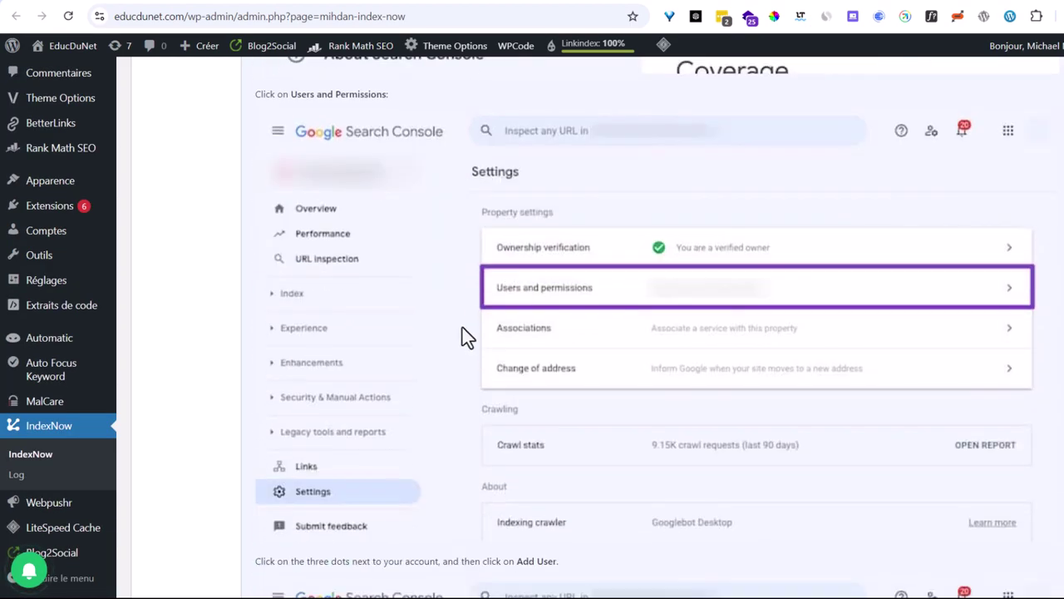
scroll(466, 341, down, 15)
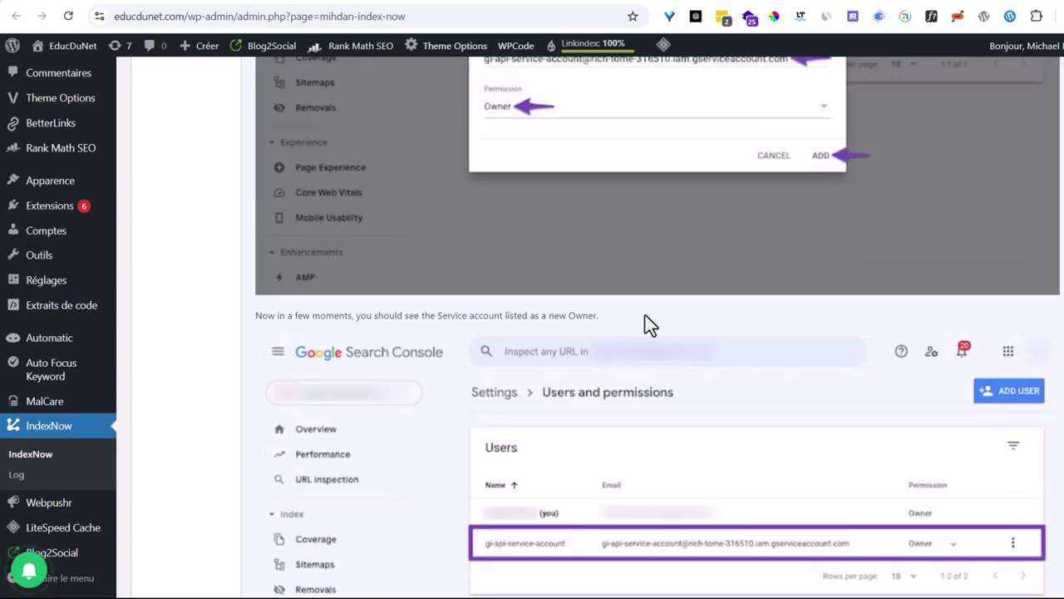
scroll(731, 302, down, 6)
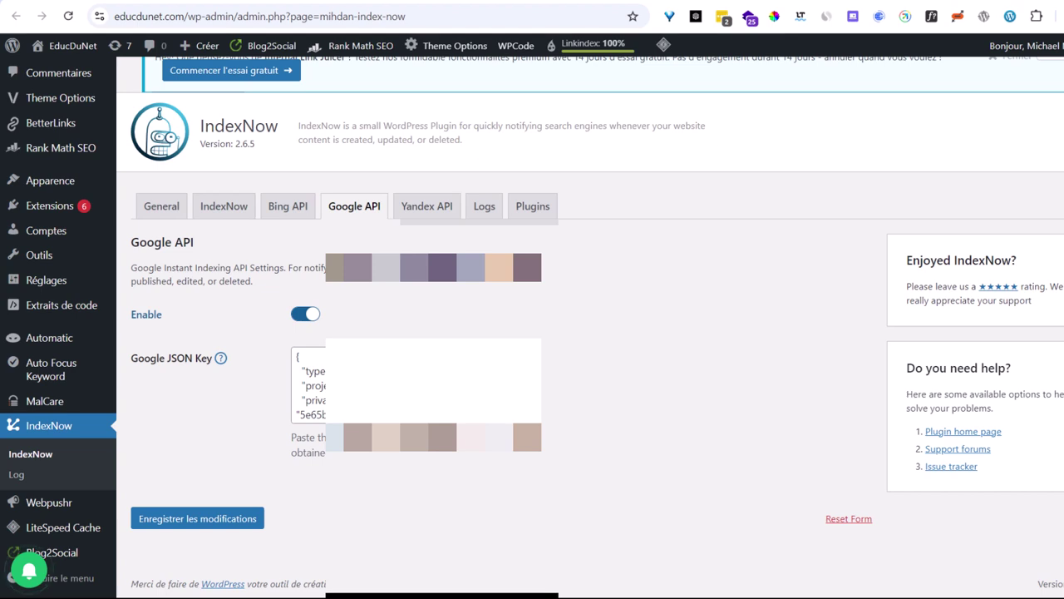
click(221, 357)
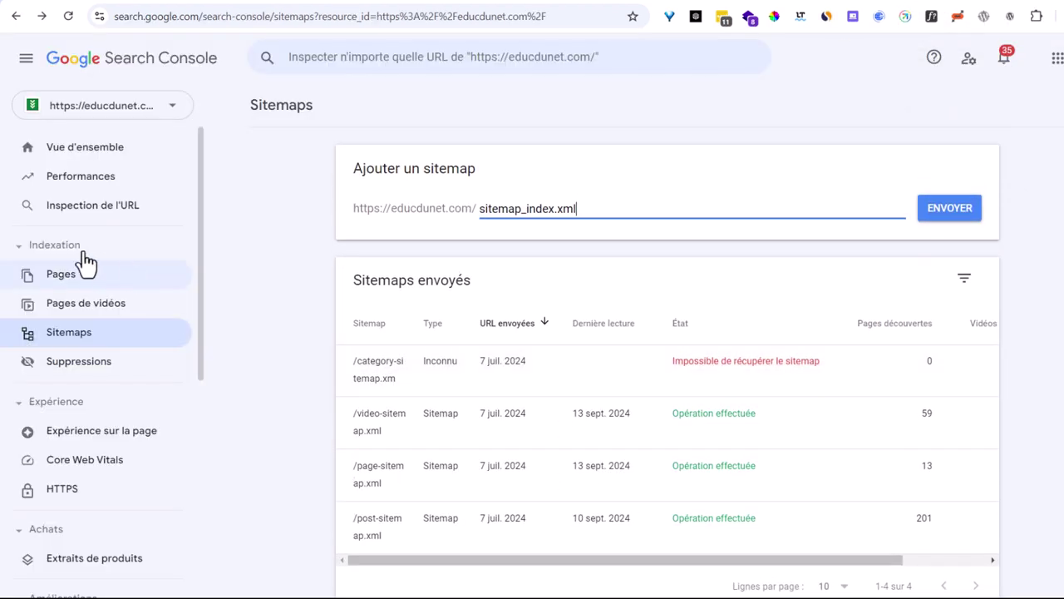
Check the page indexing report in Search Console and the Rank Math API key, and return to the IndexNow Google API settings.
click(68, 278)
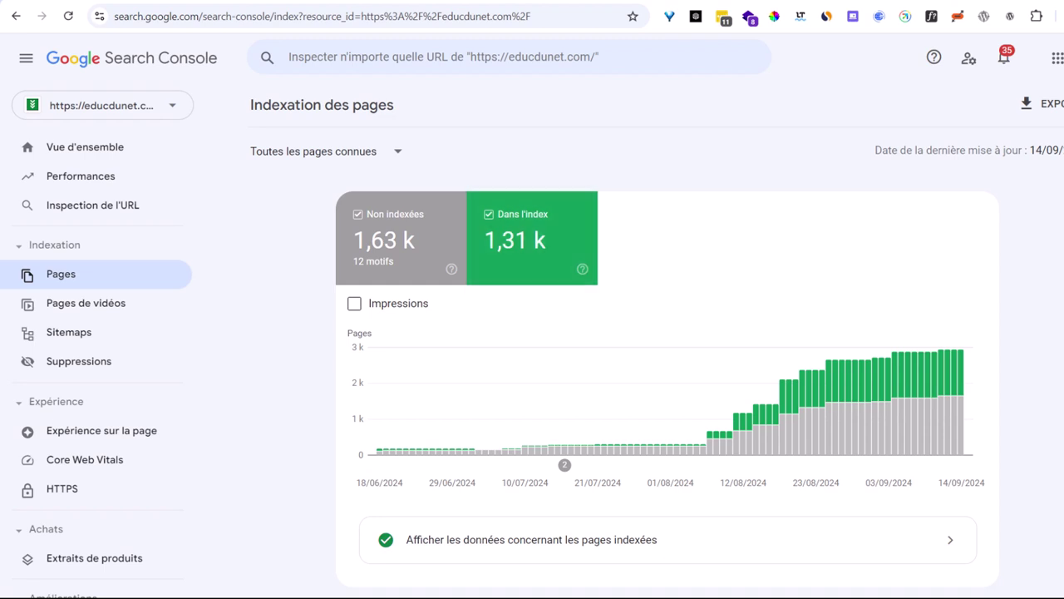
click(965, 1)
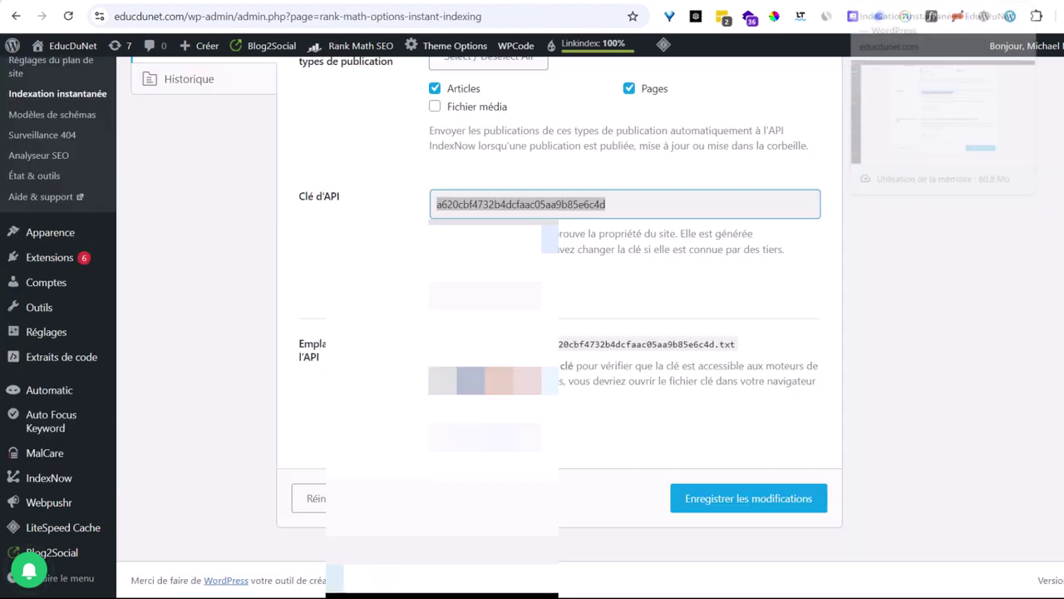
key(ctrl+a)
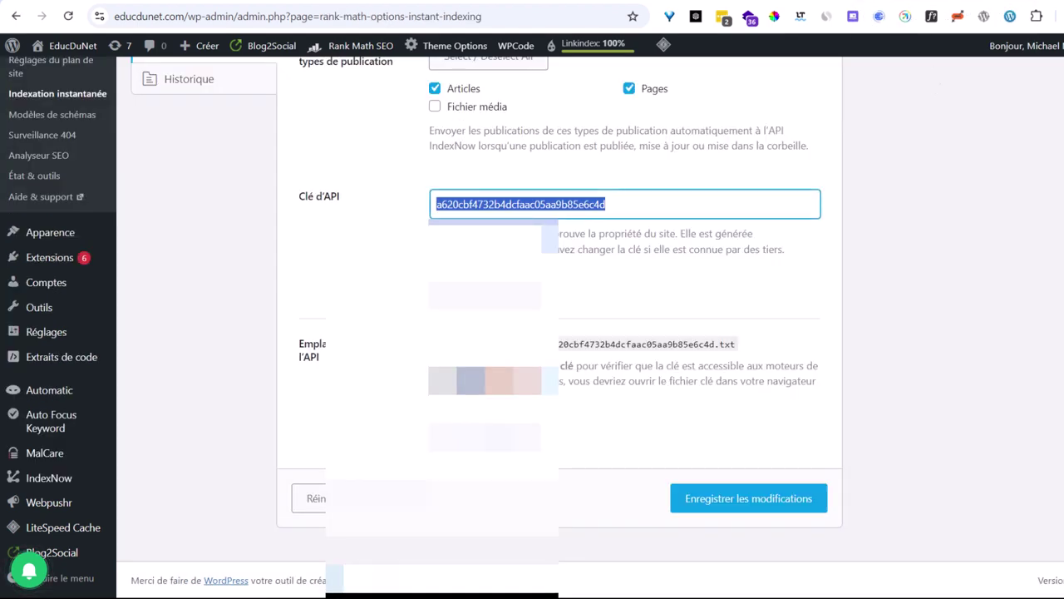
click(956, 2)
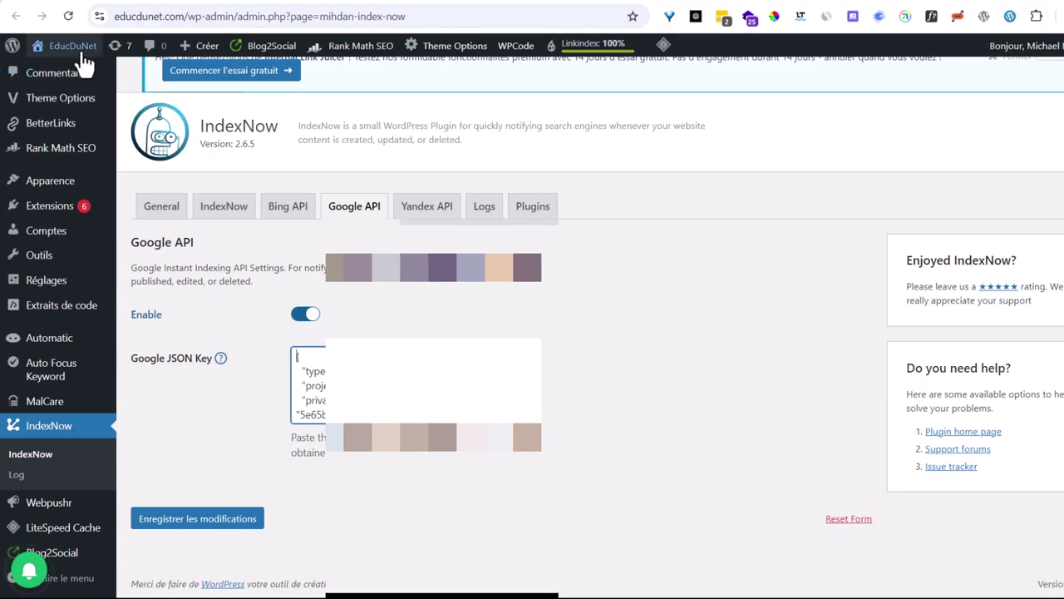
Open the EducDuNet site in a new tab and open the article "c'est quoi l'abondance relative" from its Abondance section.
mouse_move(80, 48)
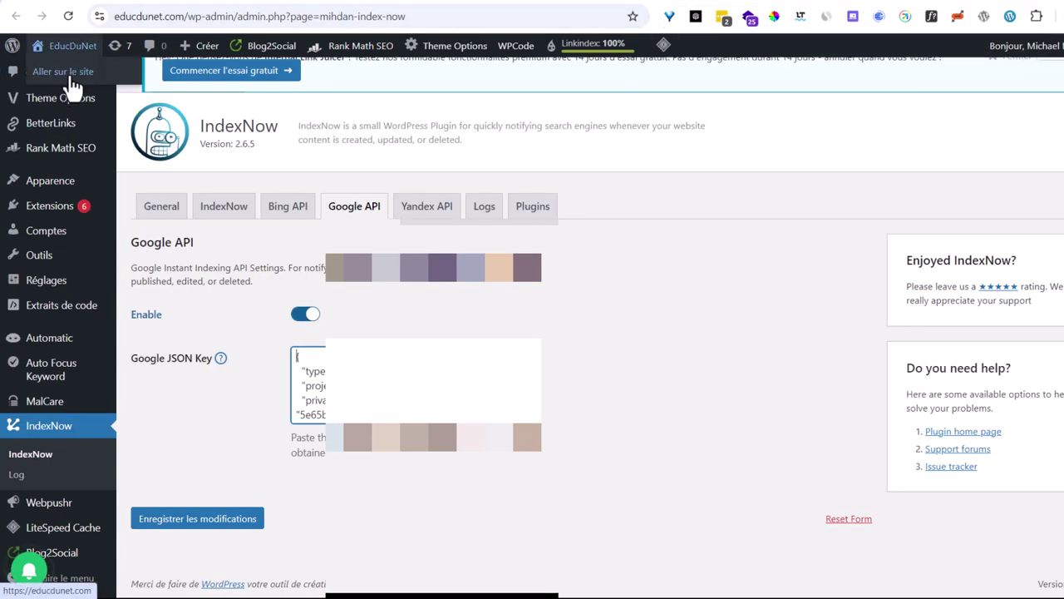
middle_click(71, 82)
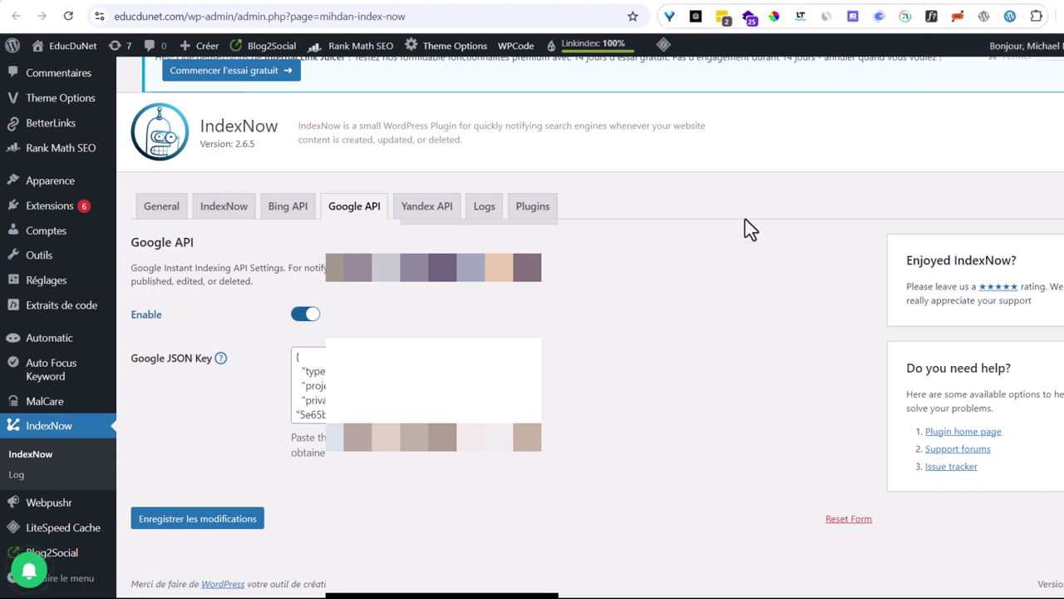
key(ctrl+Tab)
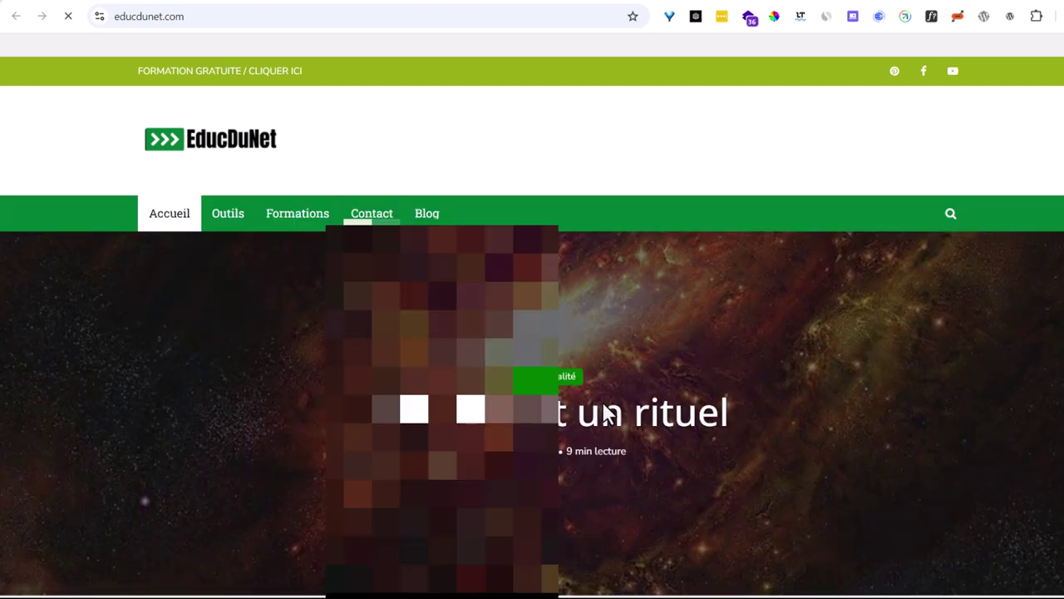
scroll(603, 408, down, 6)
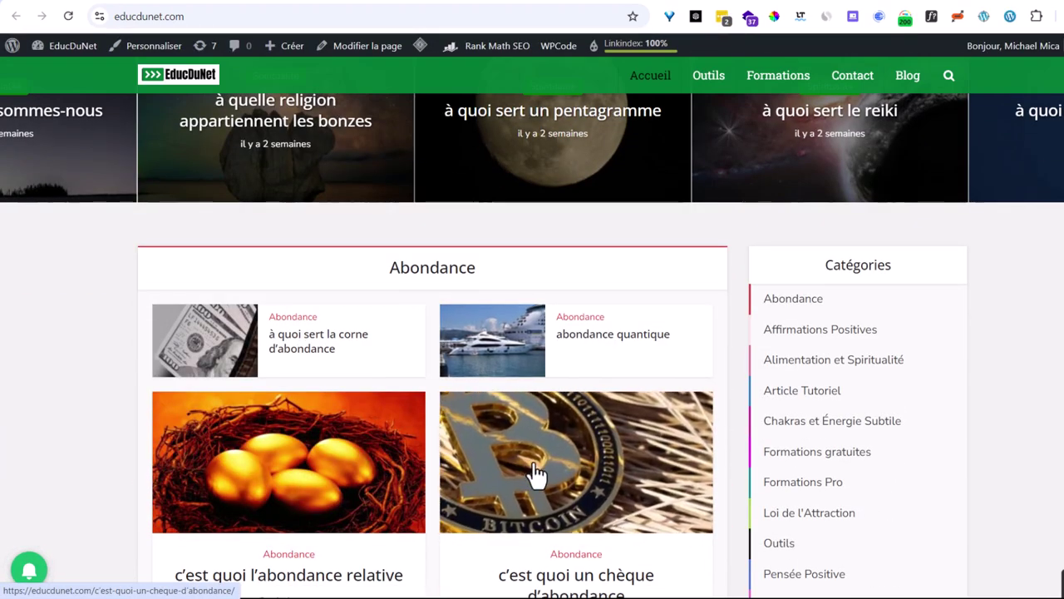
click(313, 465)
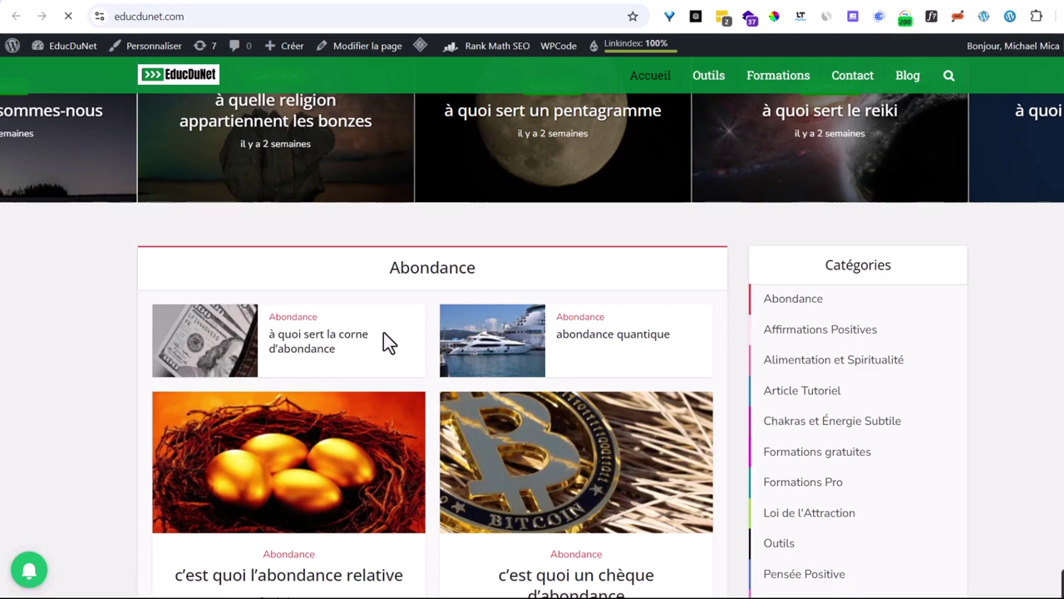
Copy the article's URL and skim its content down to the financial abundance tools.
scroll(445, 348, down, 2)
scroll(448, 354, down, 15)
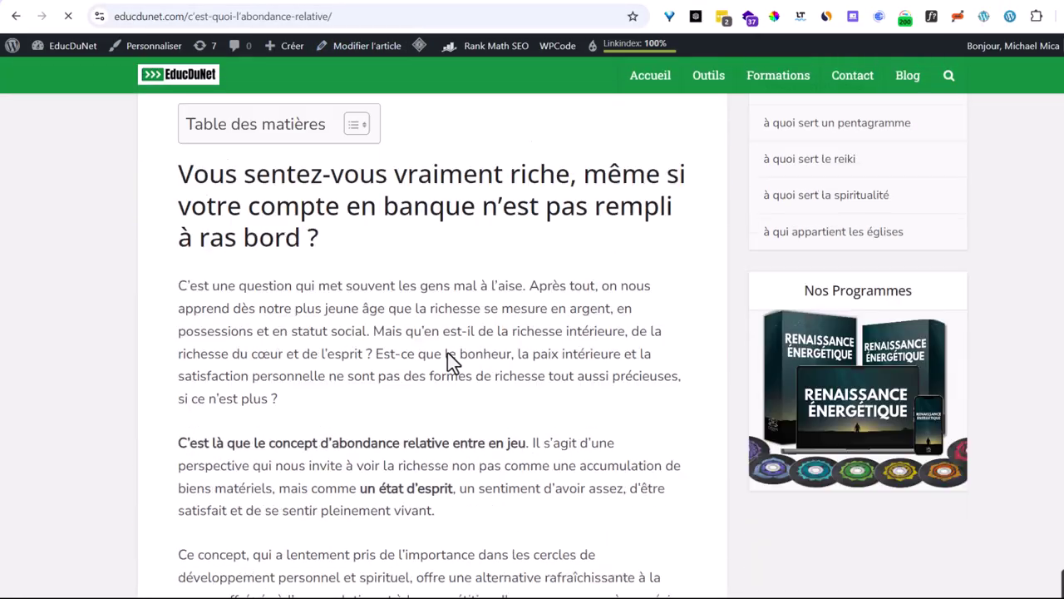
scroll(449, 363, up, 10)
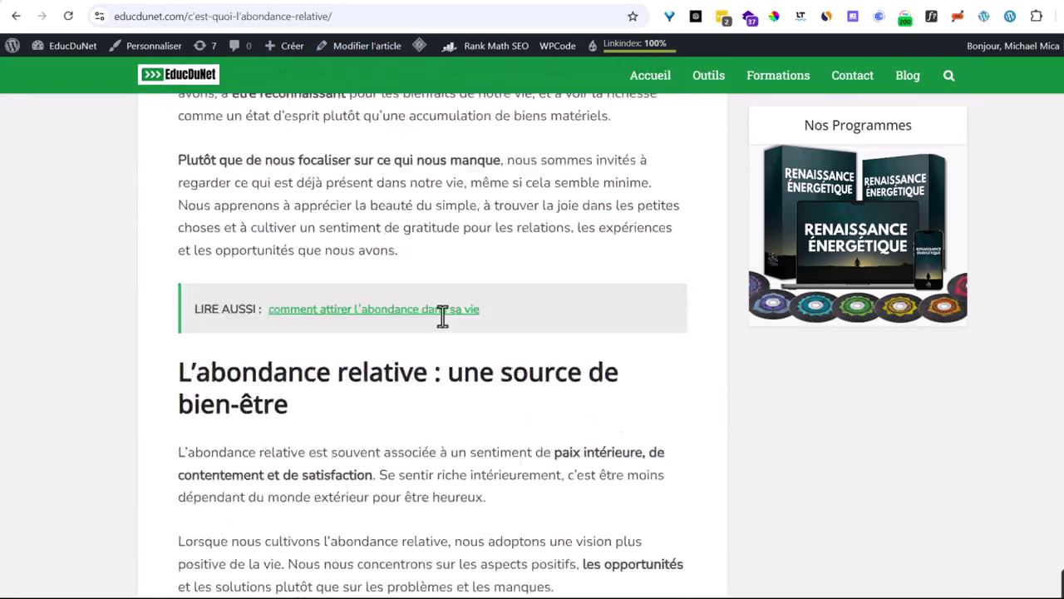
click(370, 17)
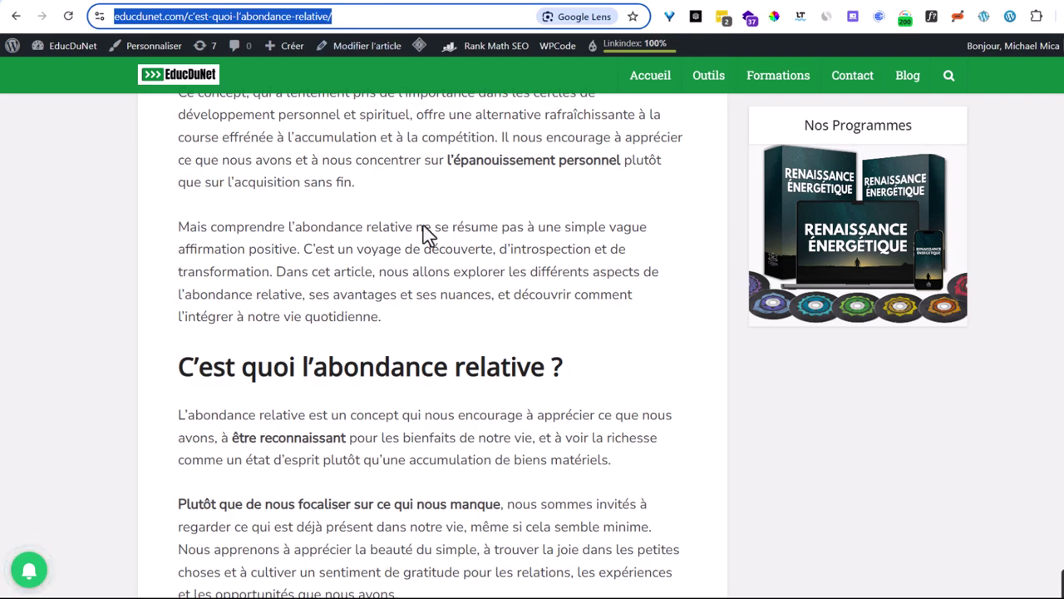
scroll(411, 199, down, 14)
scroll(435, 268, down, 20)
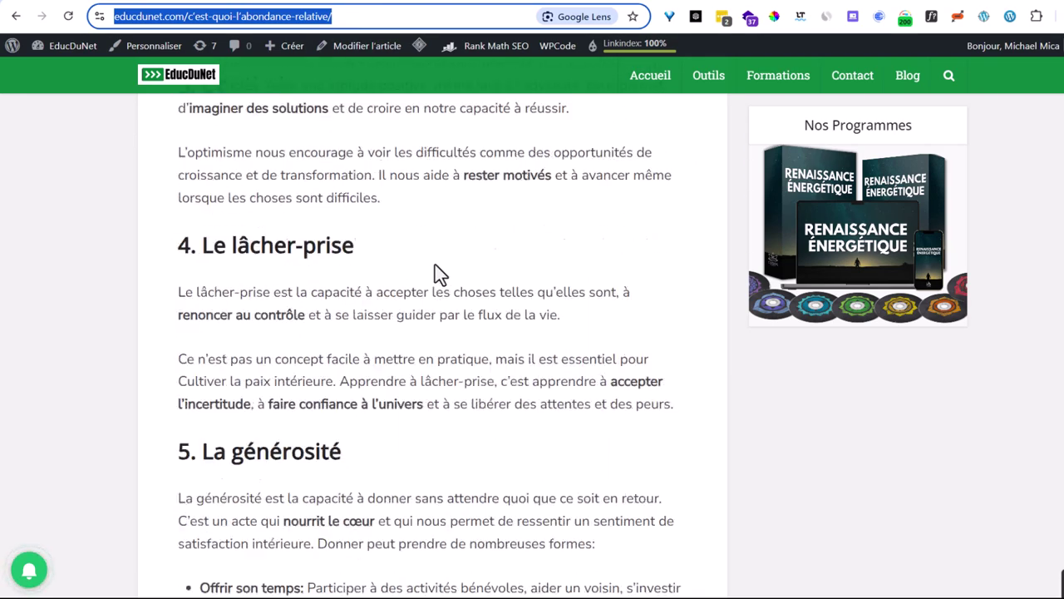
scroll(439, 274, down, 20)
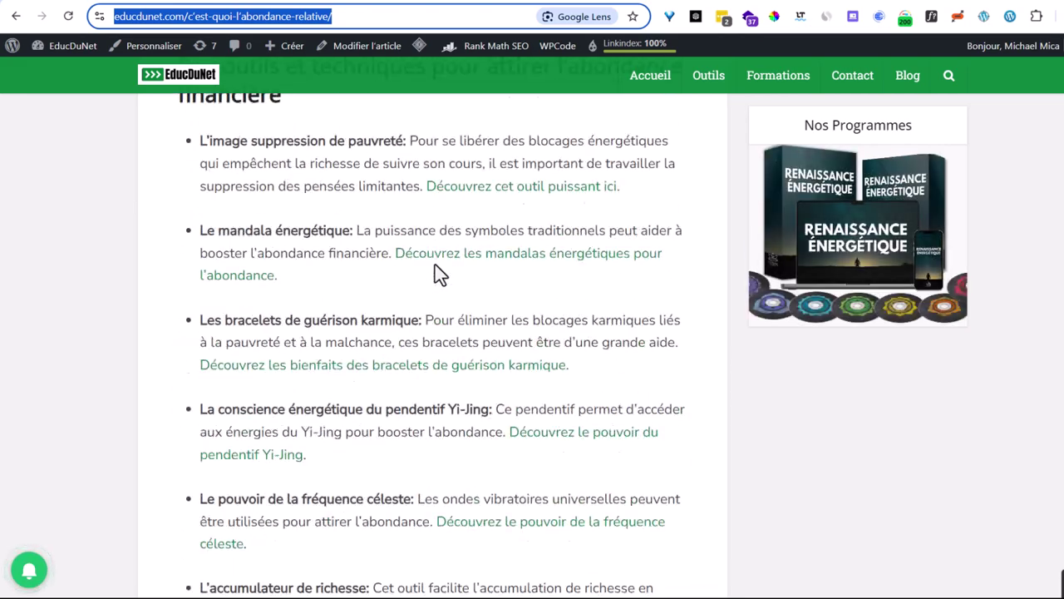
scroll(439, 275, down, 5)
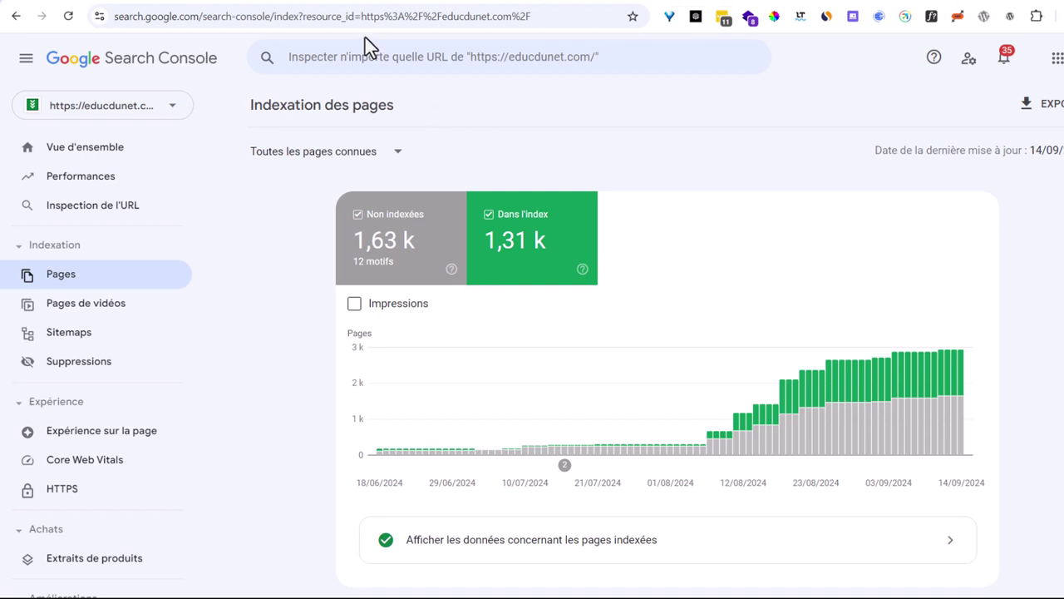
Inspect the copied abondance-relative article URL in Search Console and examine its Google indexing status.
click(403, 58)
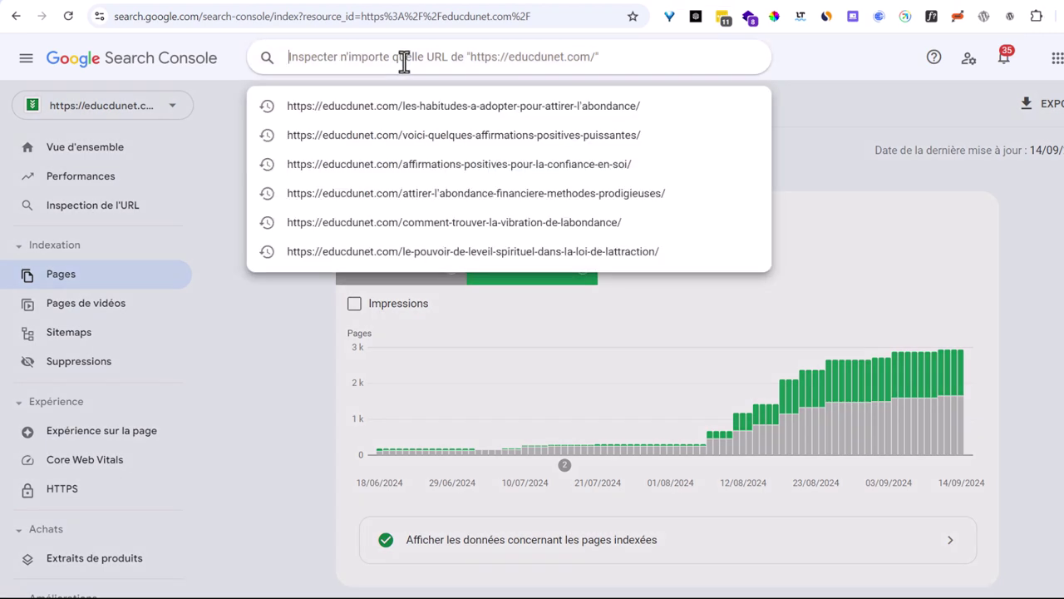
text(https://educdunet.com/c%ca%bcest-quoi-l%ca%bcabondance-relative/)
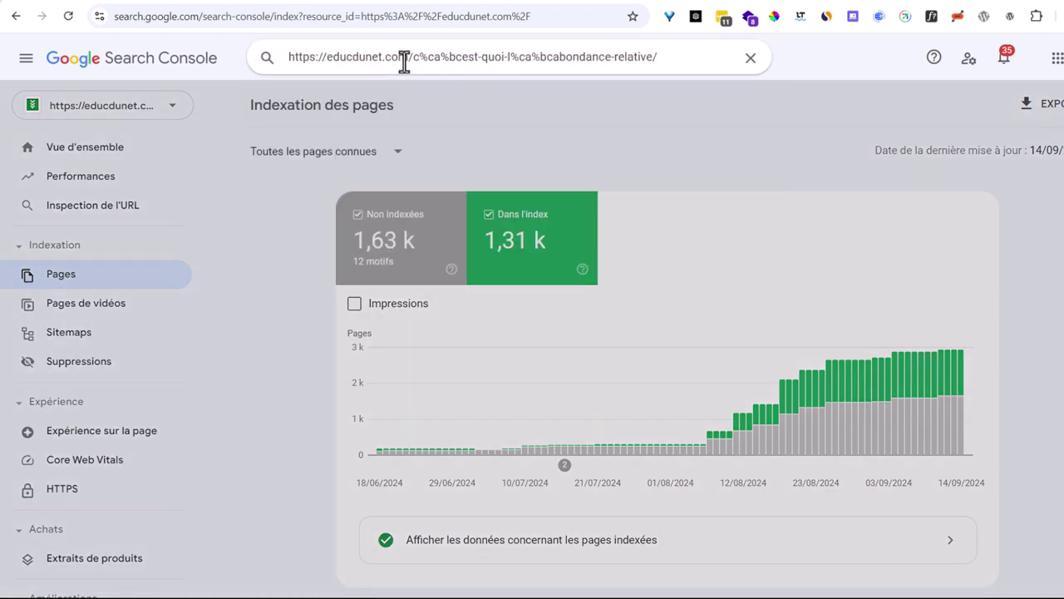
key(Return)
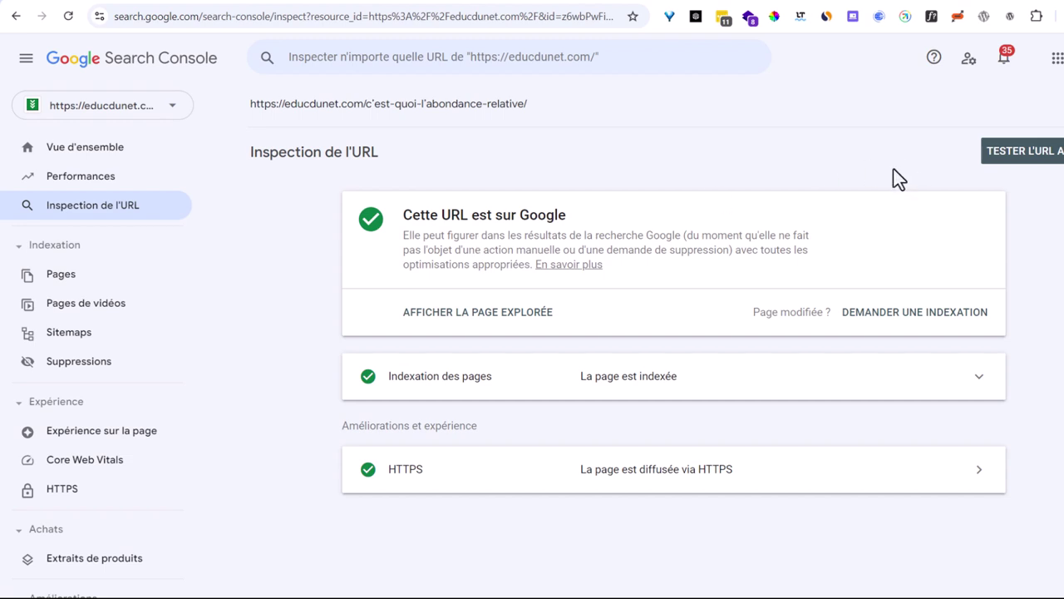
drag(403, 215, 579, 214)
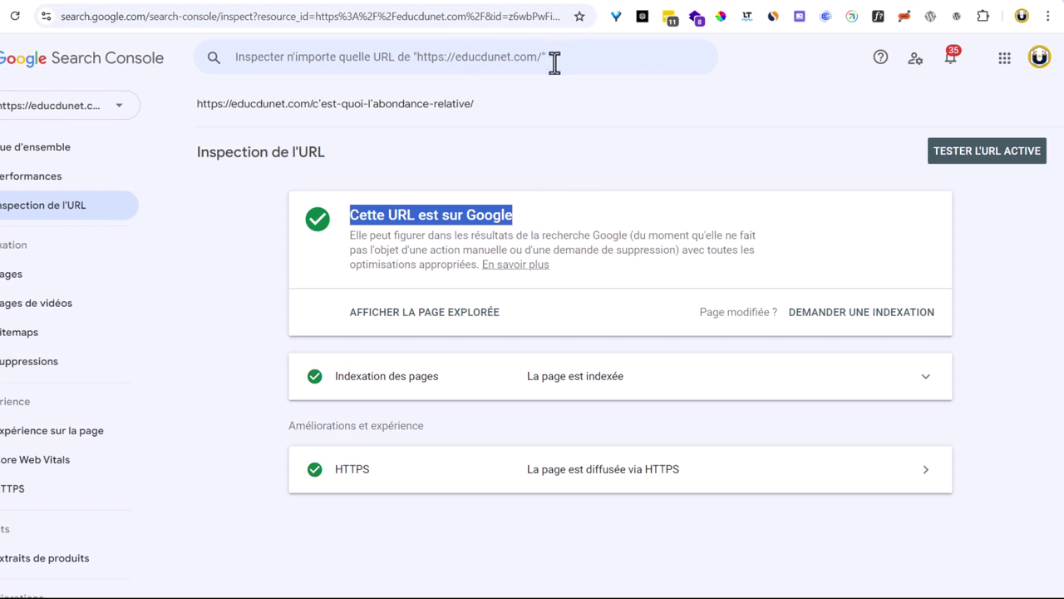
click(531, 218)
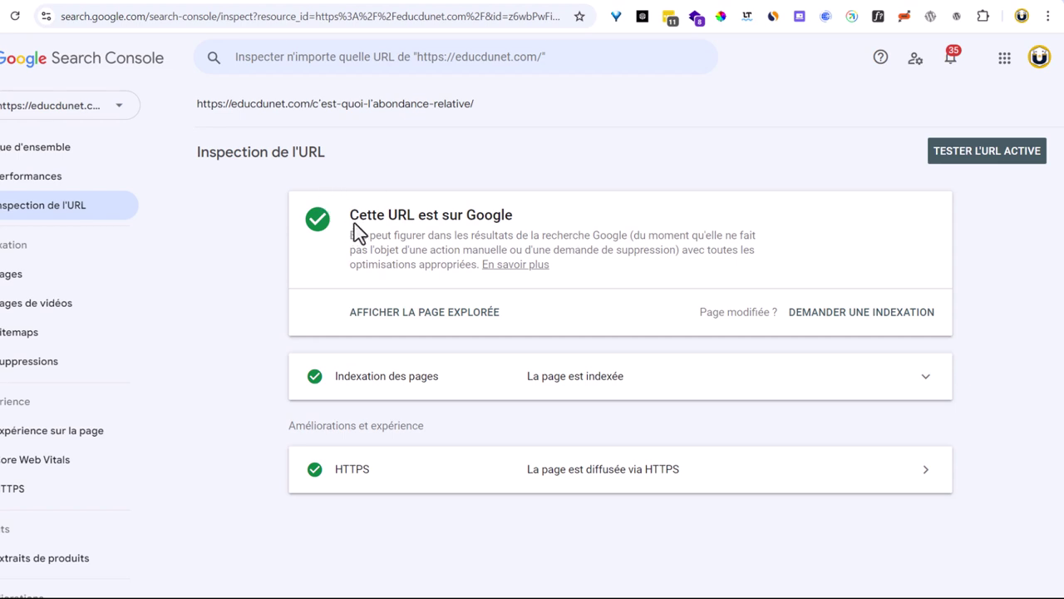
drag(349, 215, 557, 218)
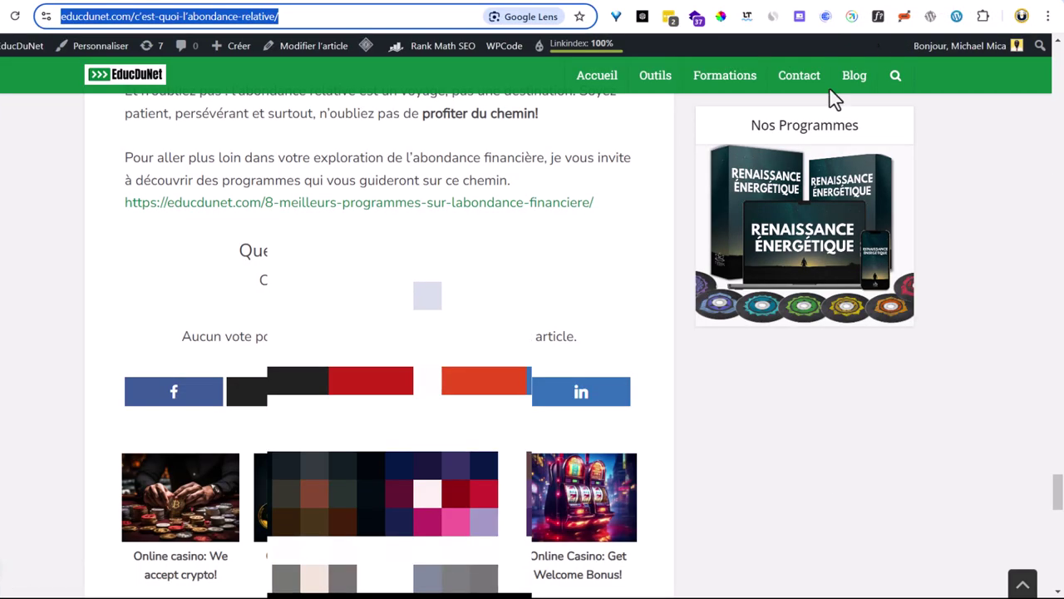
Return to the abondance-relative article and look back through it up to the table of contents and header image.
scroll(527, 402, up, 15)
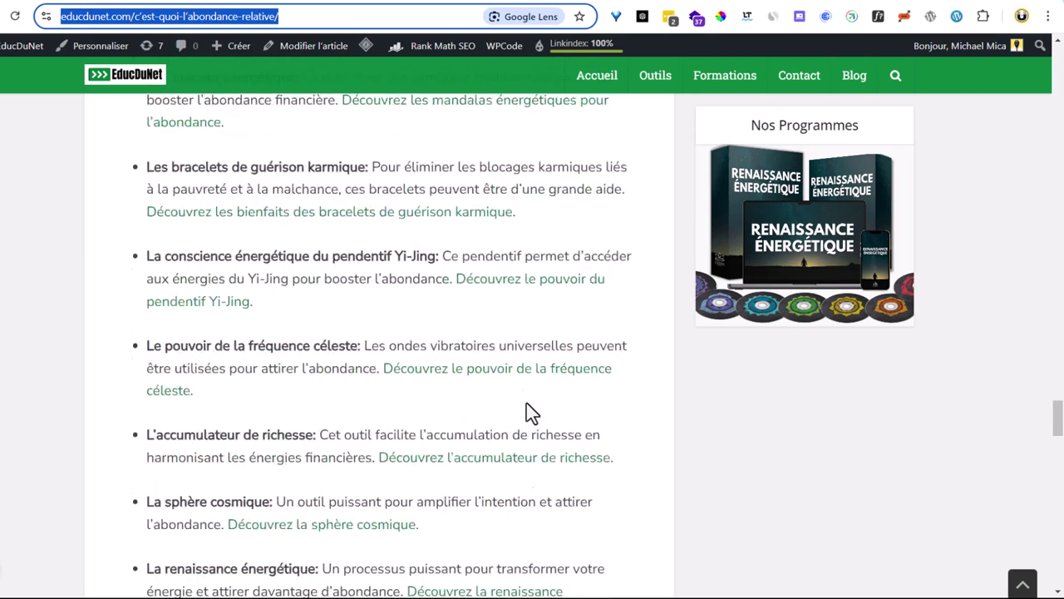
scroll(528, 403, up, 15)
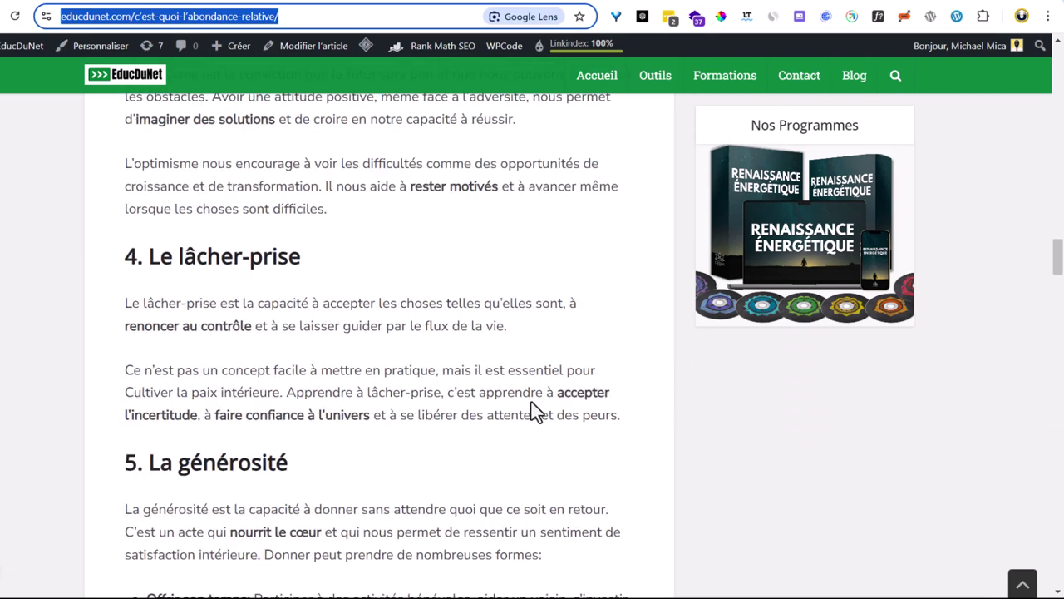
scroll(433, 447, up, 6)
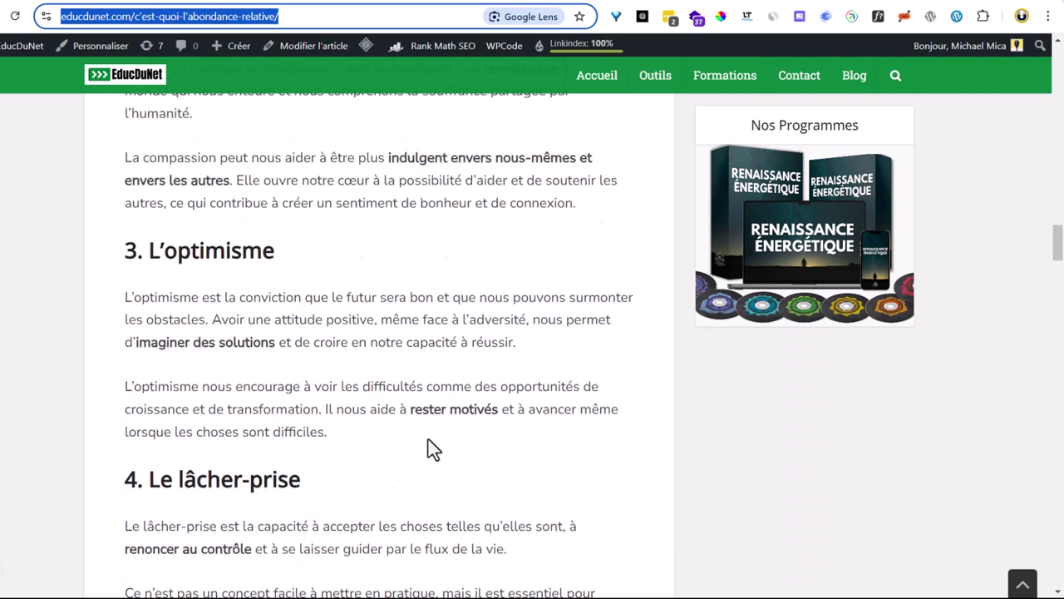
scroll(432, 447, up, 6)
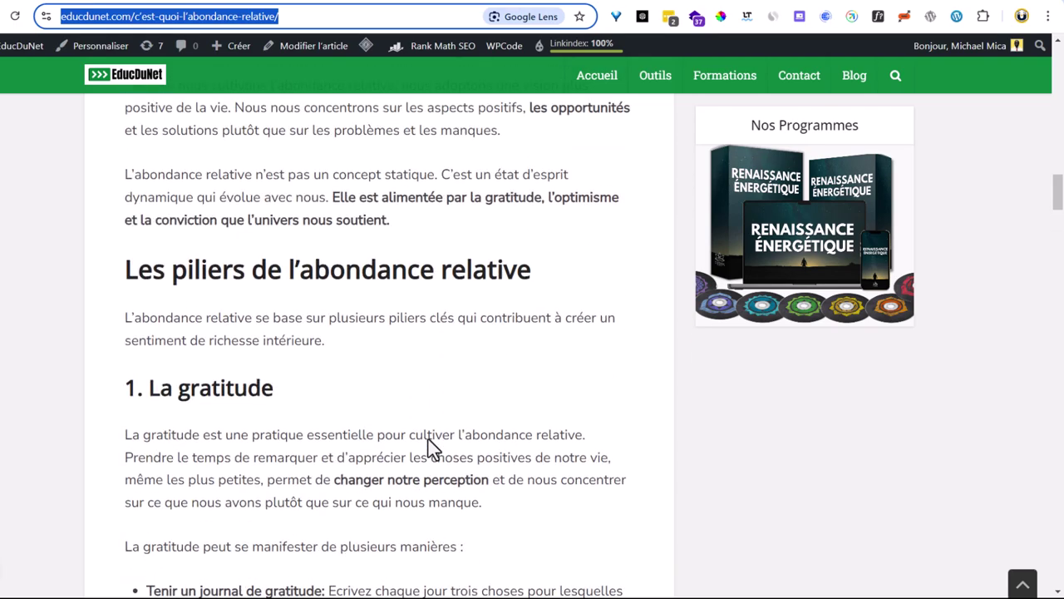
scroll(431, 447, up, 15)
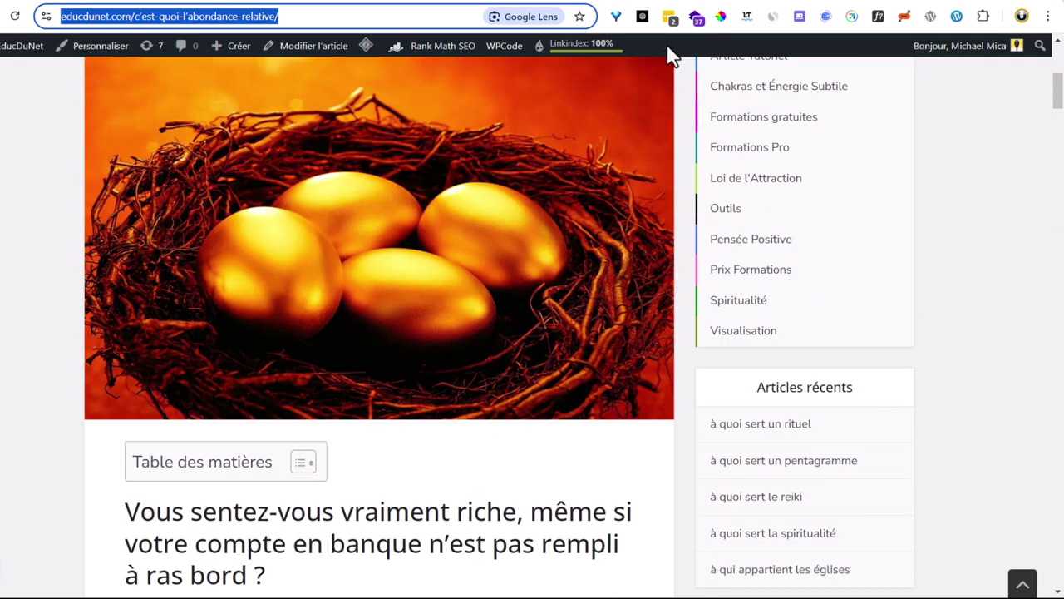